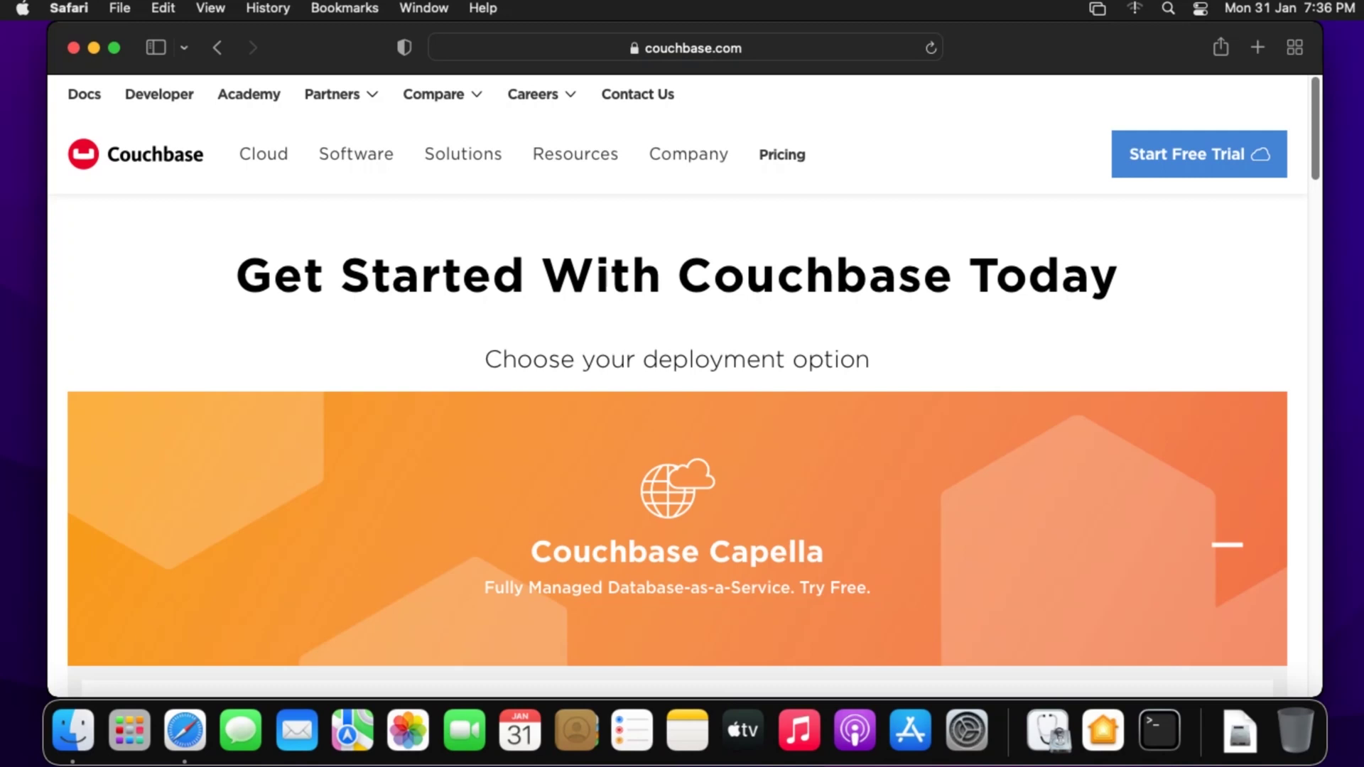
- Scroll the Couchbase downloads page to the Couchbase Server Community 7.0.2 macOS section
scroll(677, 387, "down", 6)
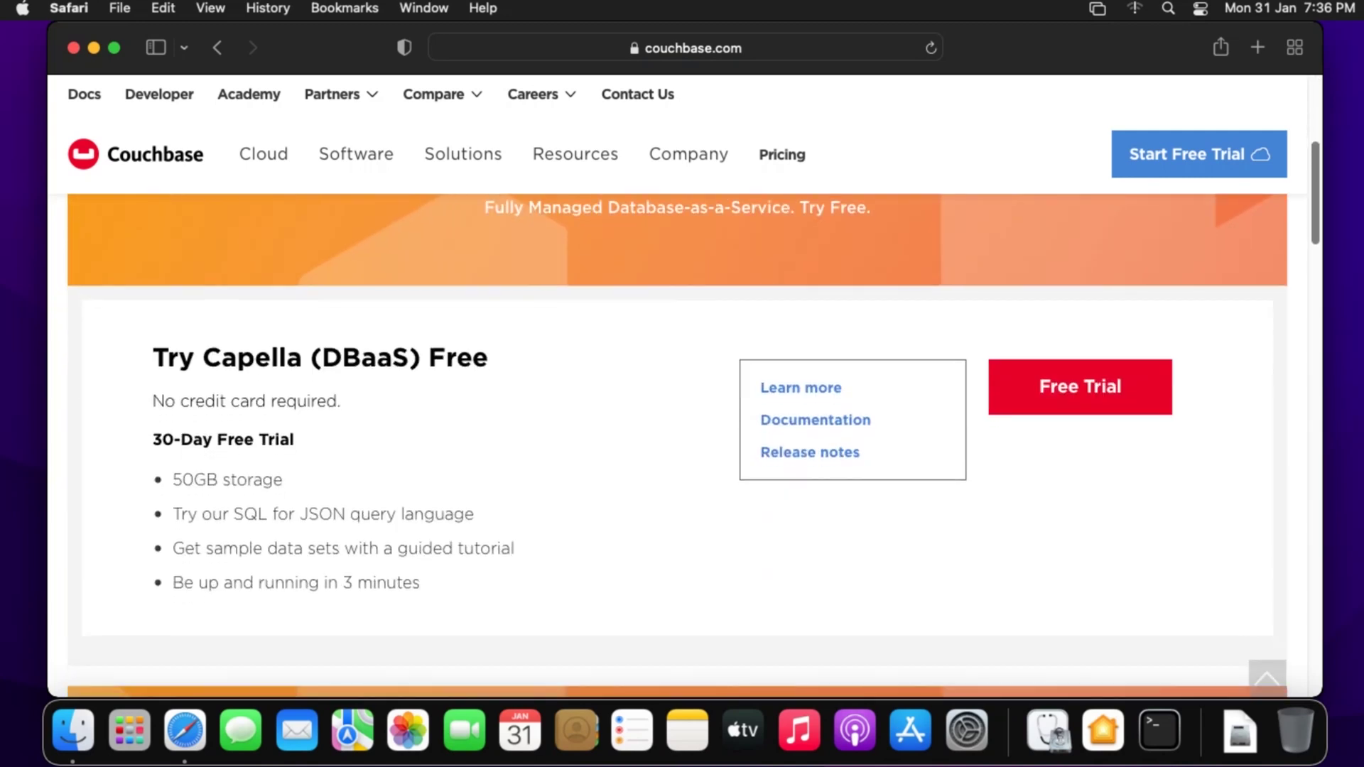
scroll(676, 446, "down", 2)
scroll(677, 446, "down", 6)
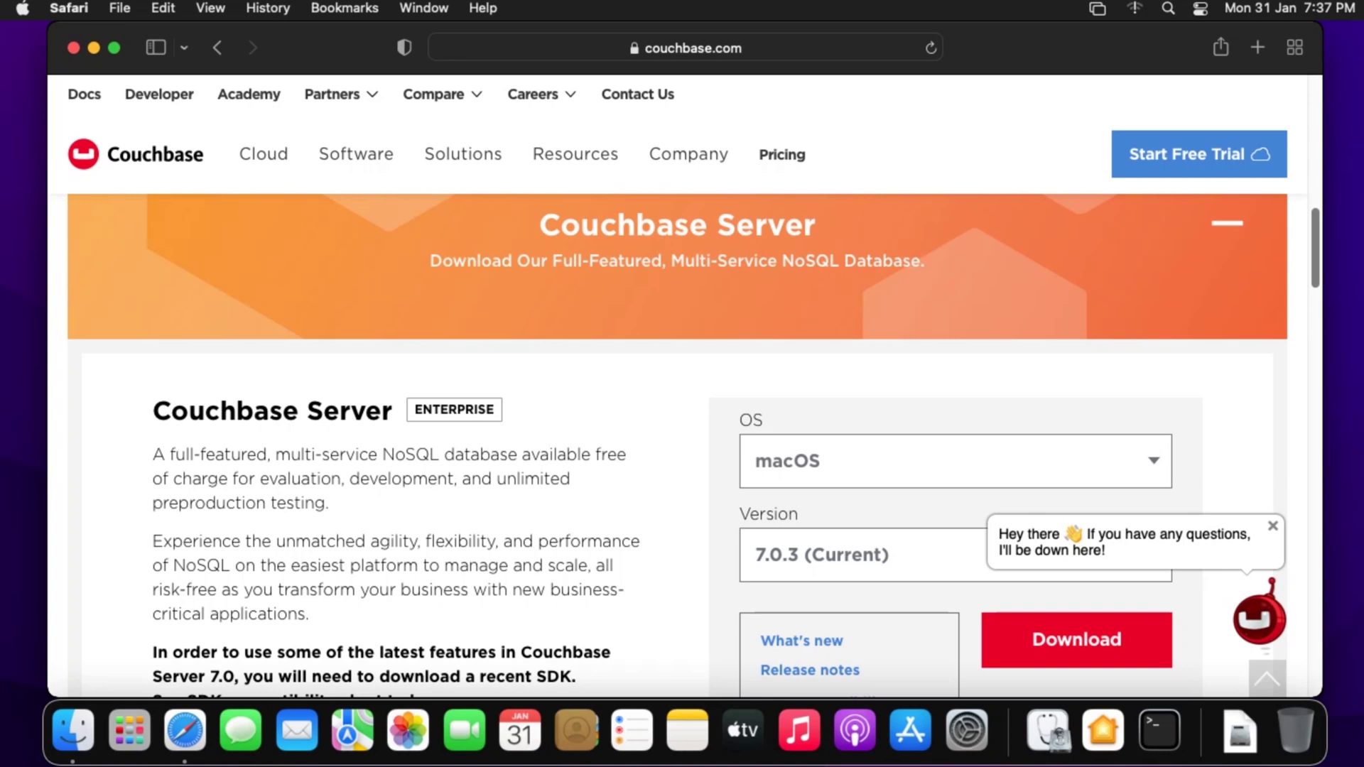
scroll(682, 445, "down", 5)
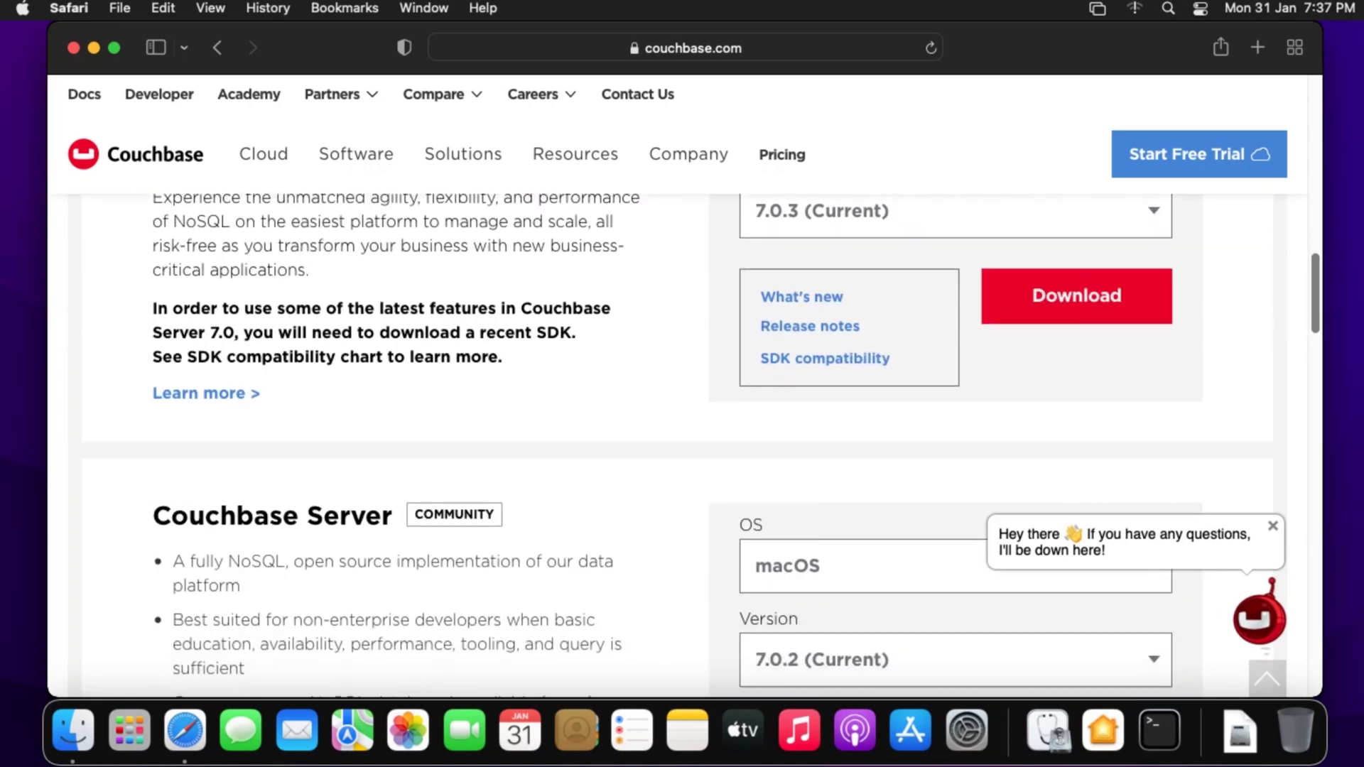
scroll(682, 445, "down", 1)
scroll(681, 446, "down", 4)
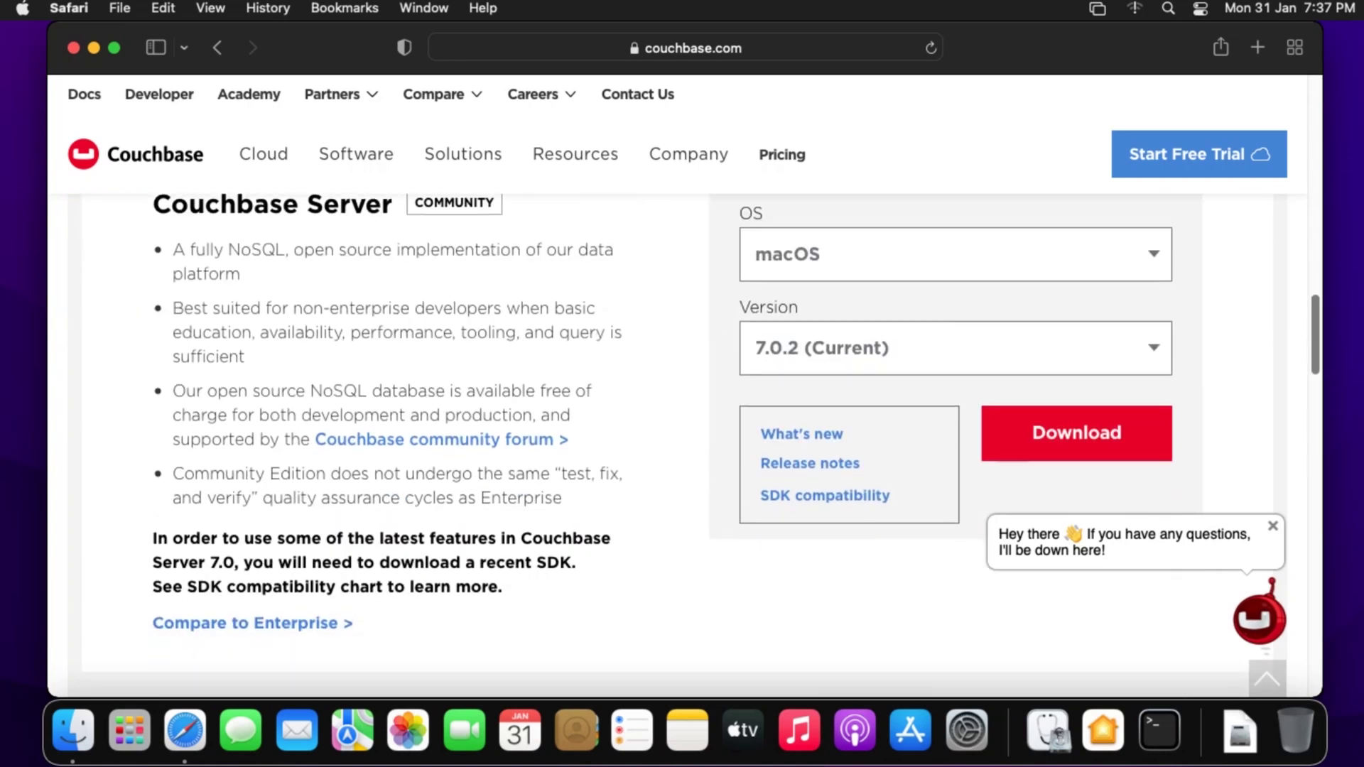
scroll(682, 445, "up", 1)
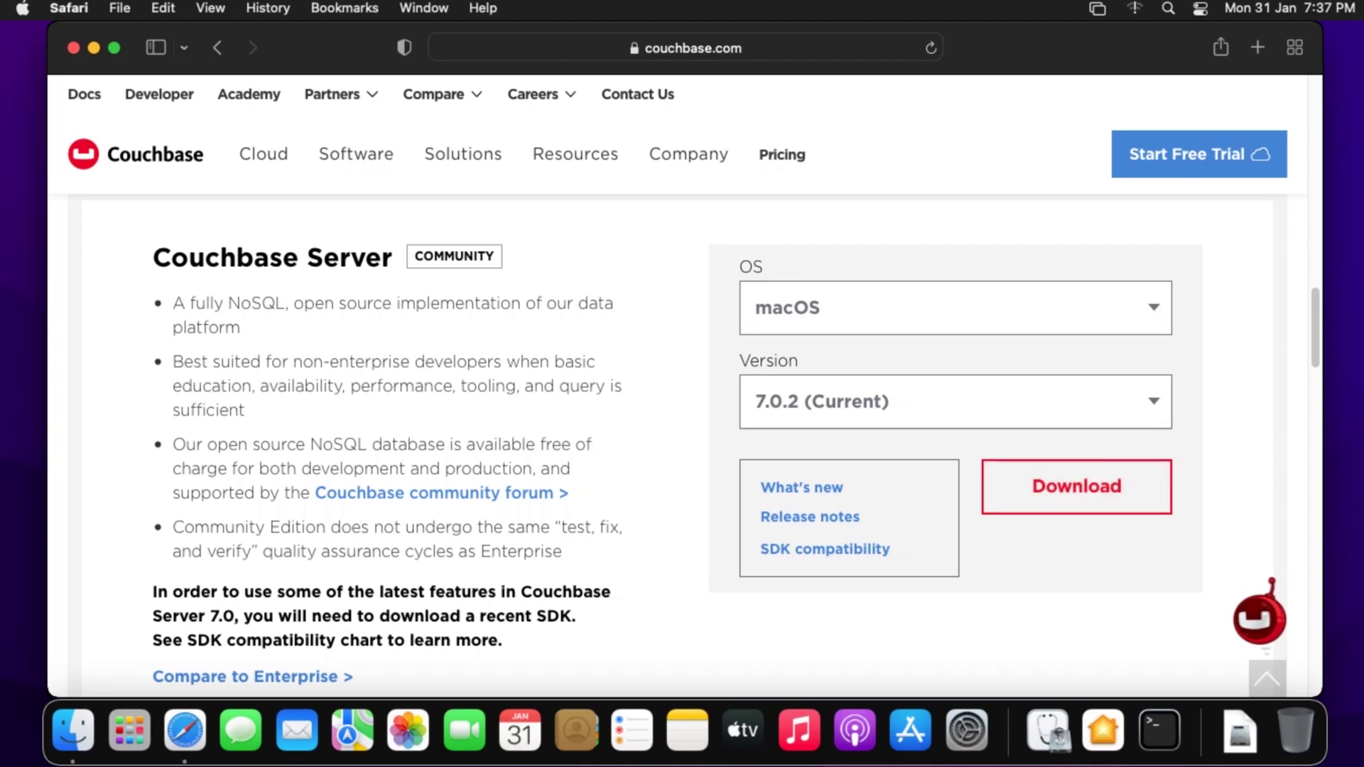
- Start the Community Edition download, dismiss the licence prompt, and hide Safari
left_click(1076, 487)
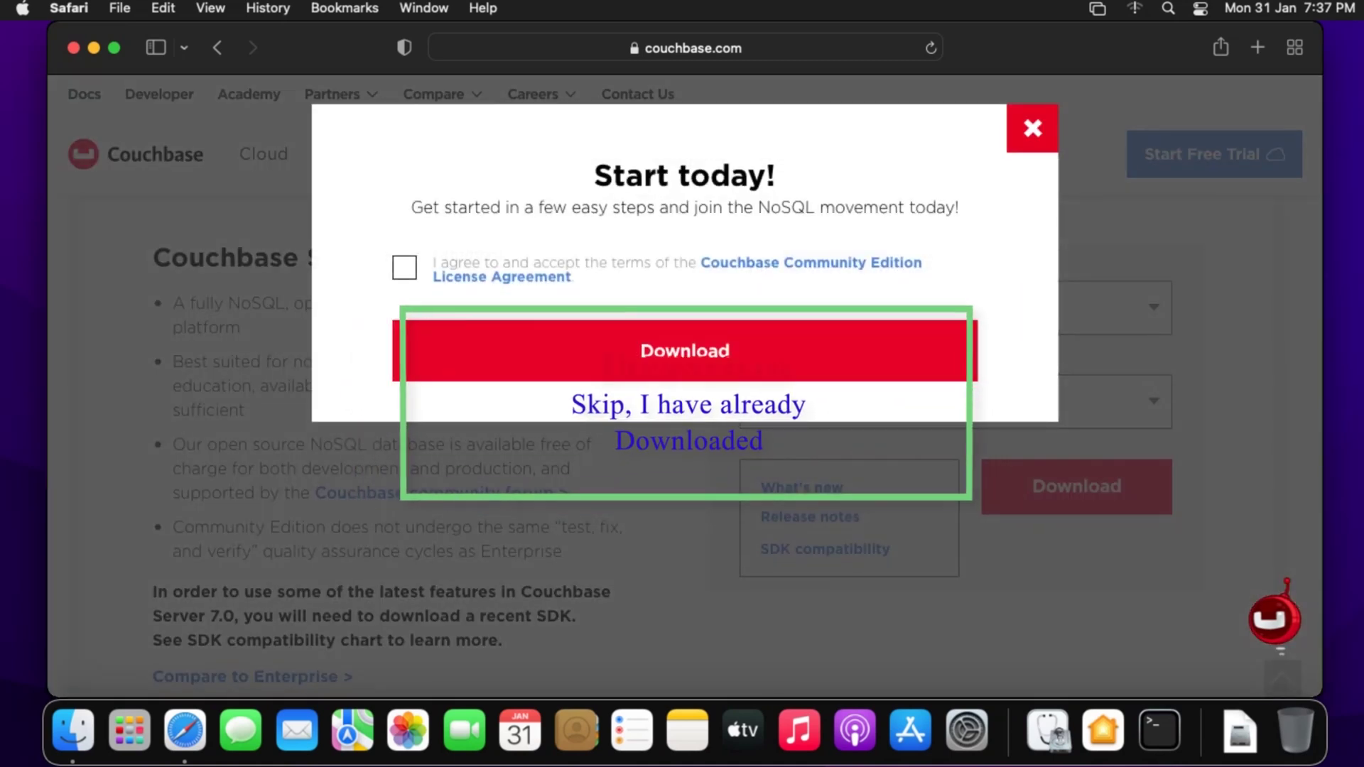
key("Escape")
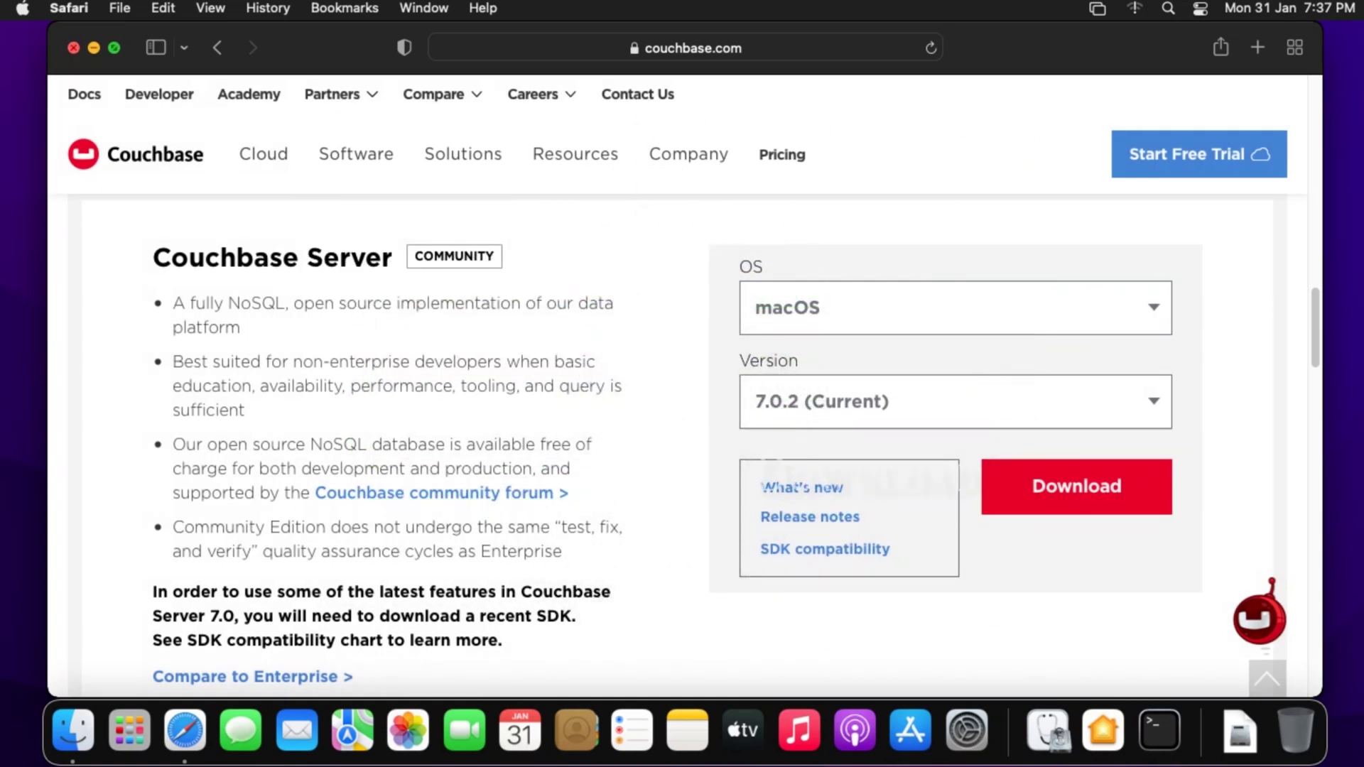
key("super+w")
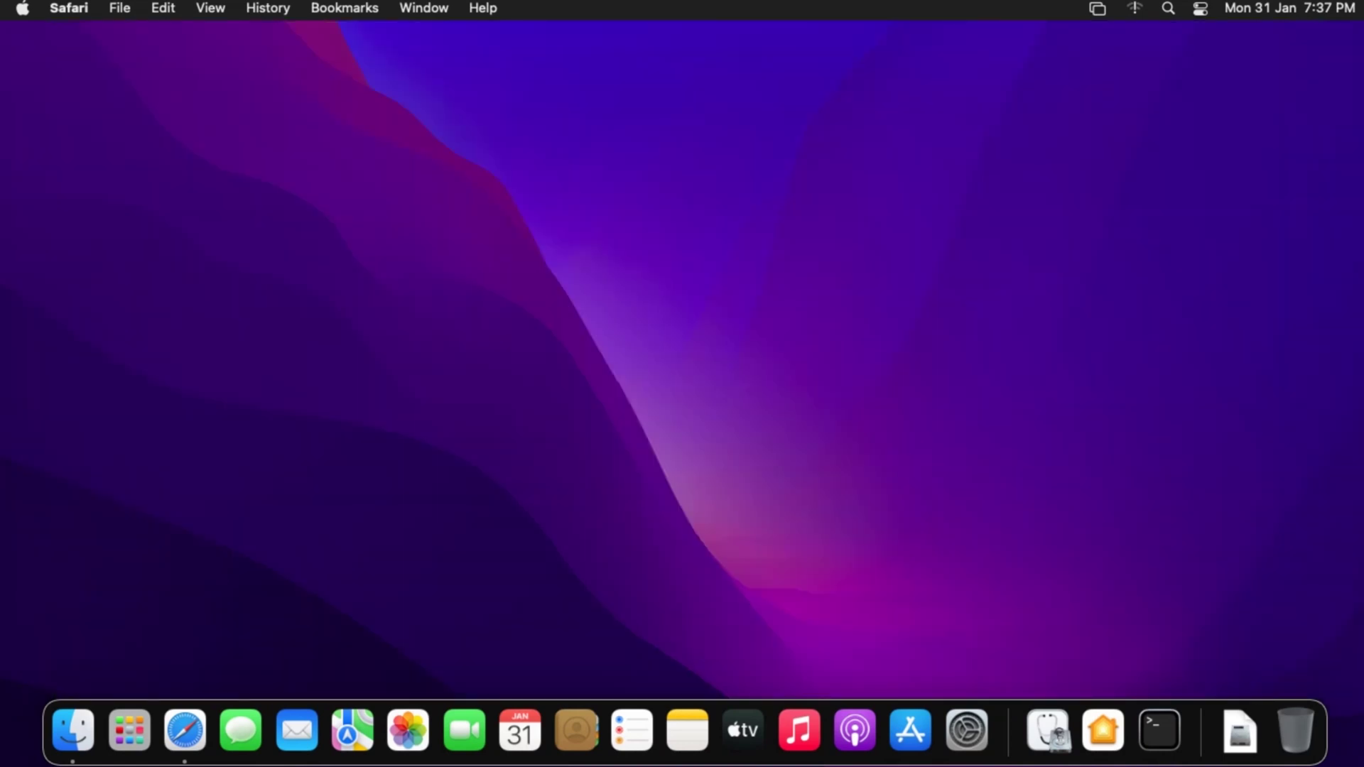
- Open the couchbase-server .dmg from Finder's Downloads folder to mount the installer
left_click(72, 729)
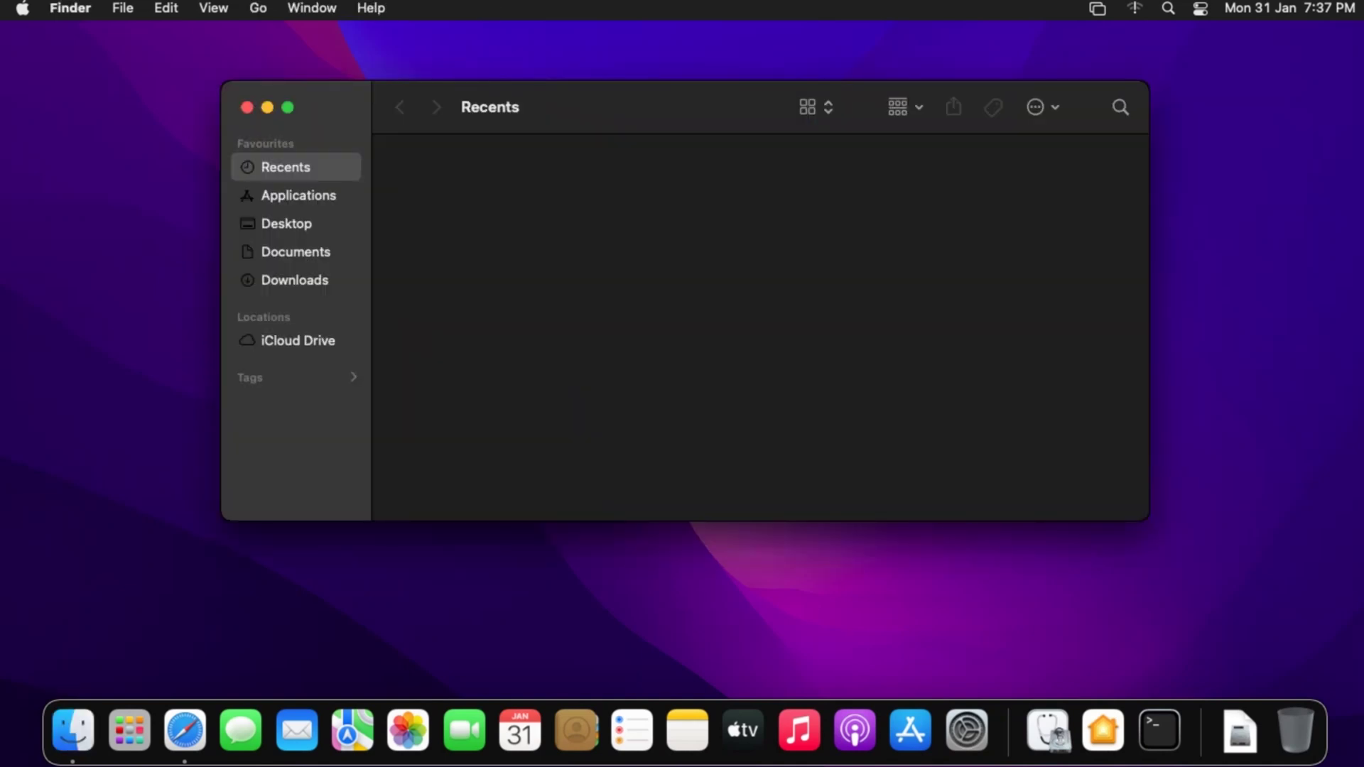
left_click(294, 280)
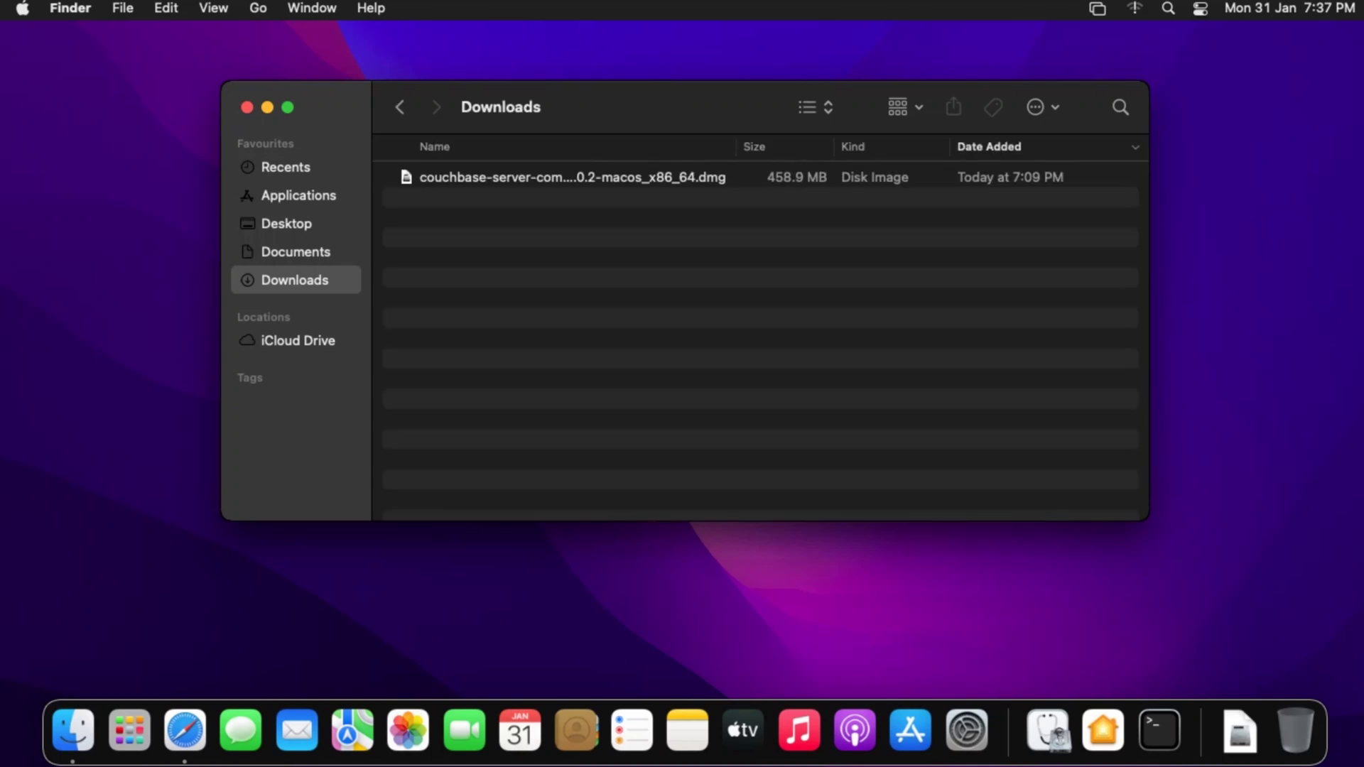
left_click(572, 177)
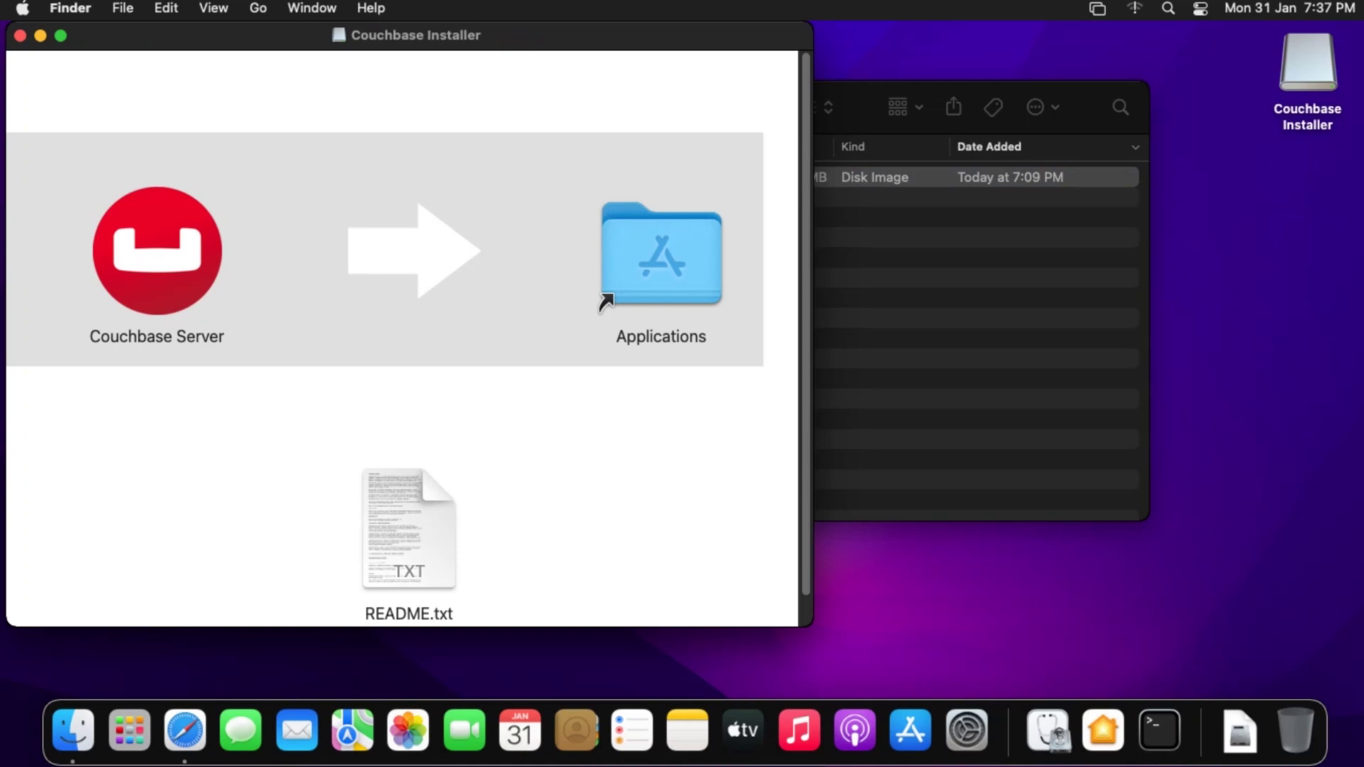
- Drag Couchbase Server into Applications, then close the Couchbase Installer window
left_click(157, 250)
left_click_drag(157, 251, 653, 245)
left_click(20, 35)
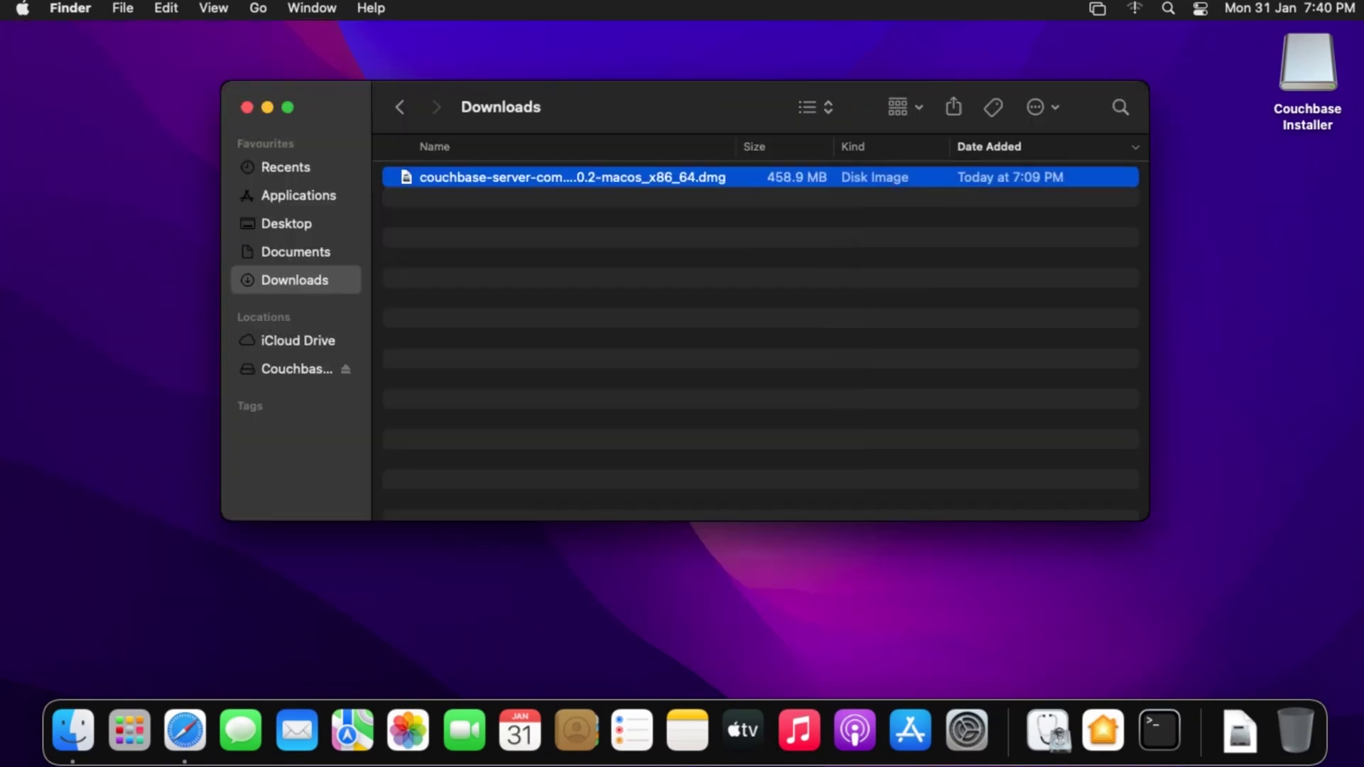
- Launch Couchbase Server from Launchpad so macOS starts verifying it
left_click(130, 729)
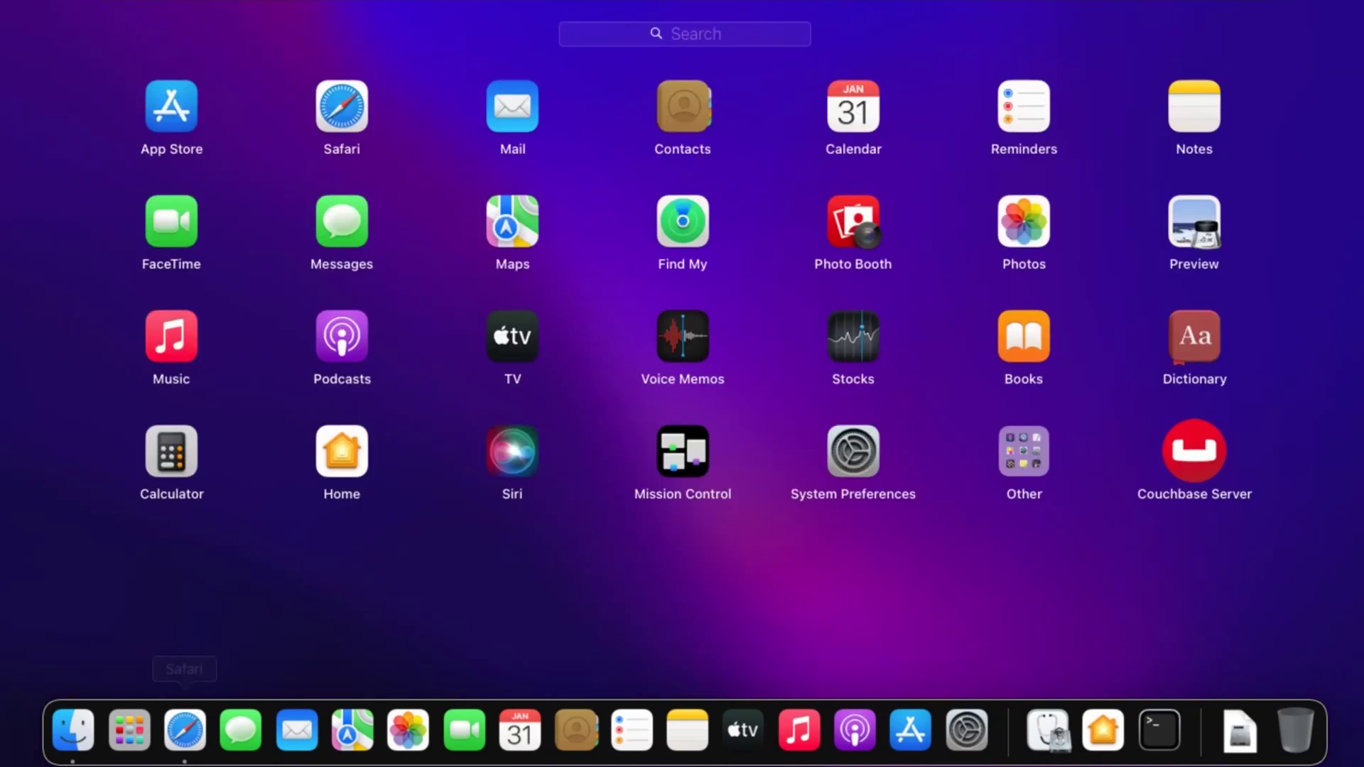
left_click(1194, 450)
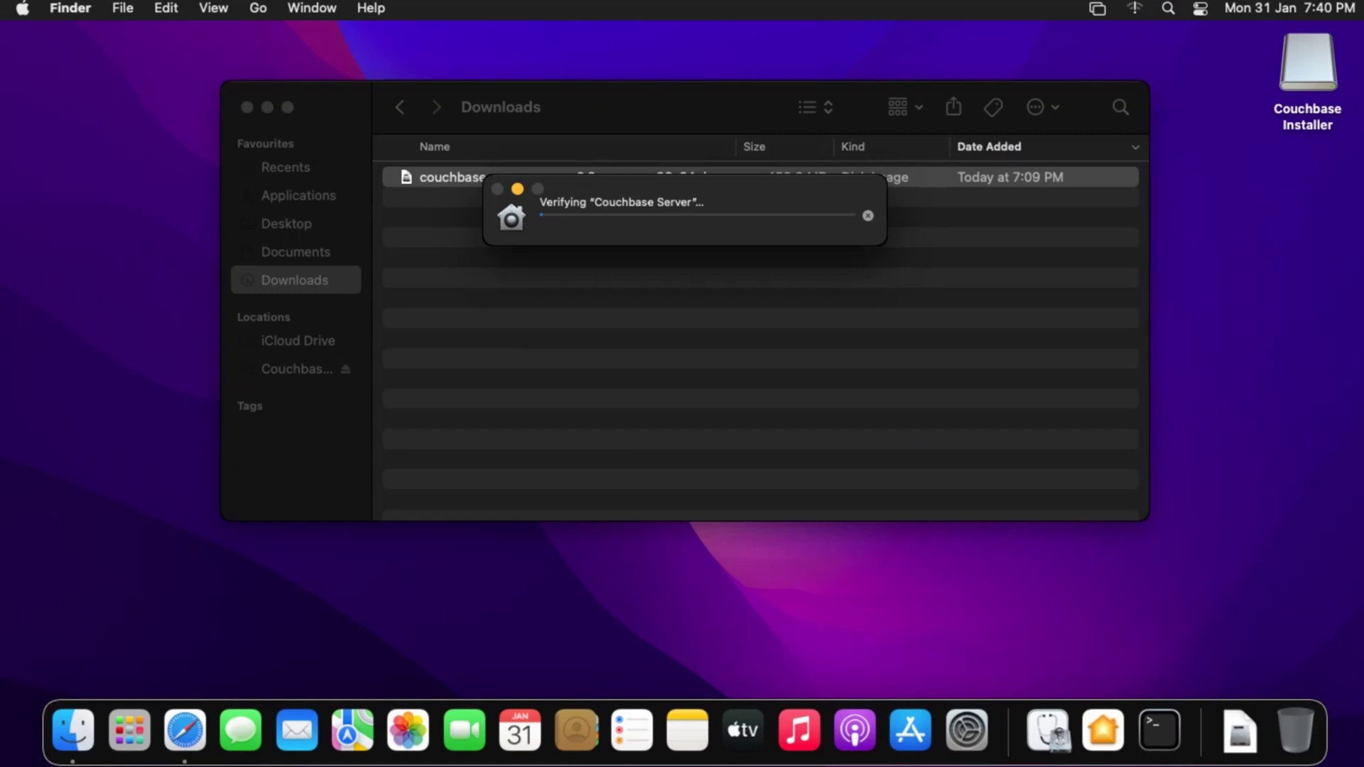
- Close the Downloads window while Couchbase Server finishes verifying and starts
left_click(246, 107)
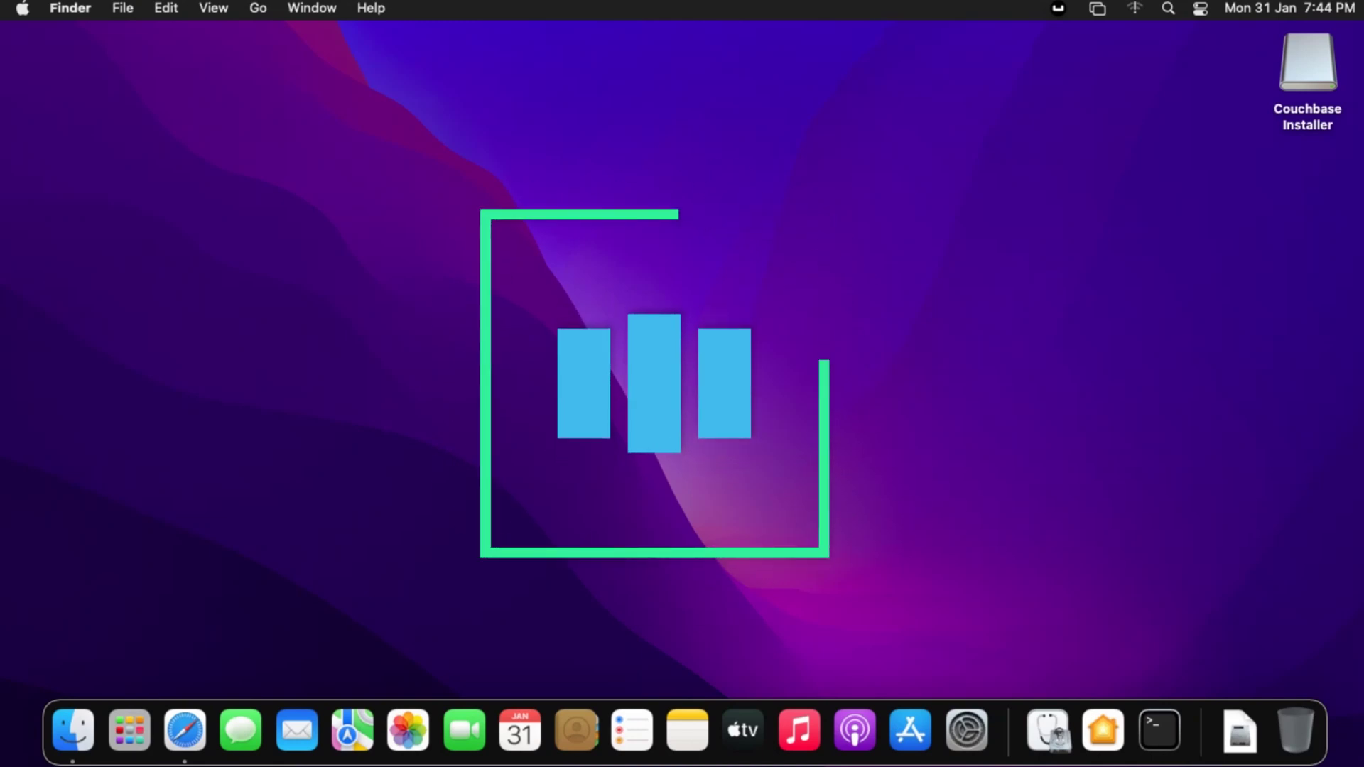
- Relaunch Couchbase Server from Launchpad to bring up its web console welcome page
left_click(130, 730)
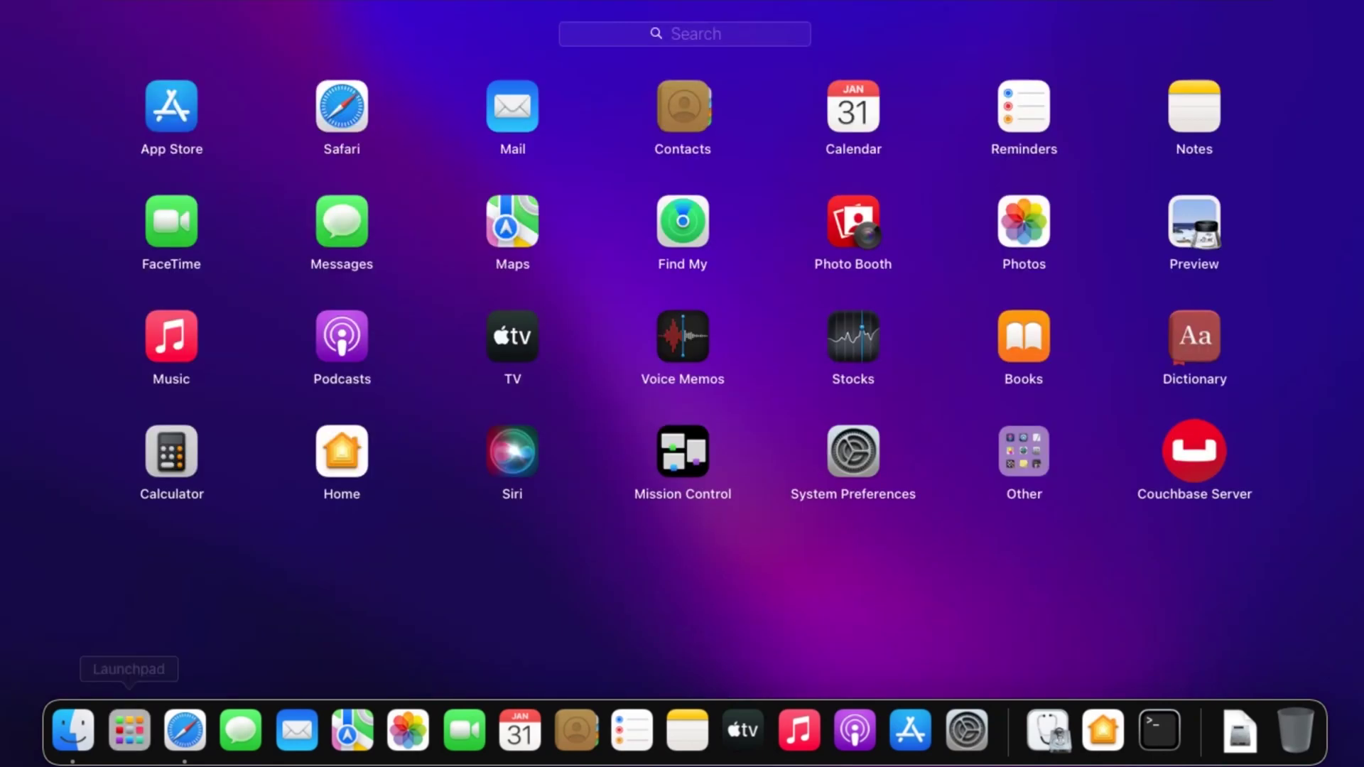
left_click(1194, 450)
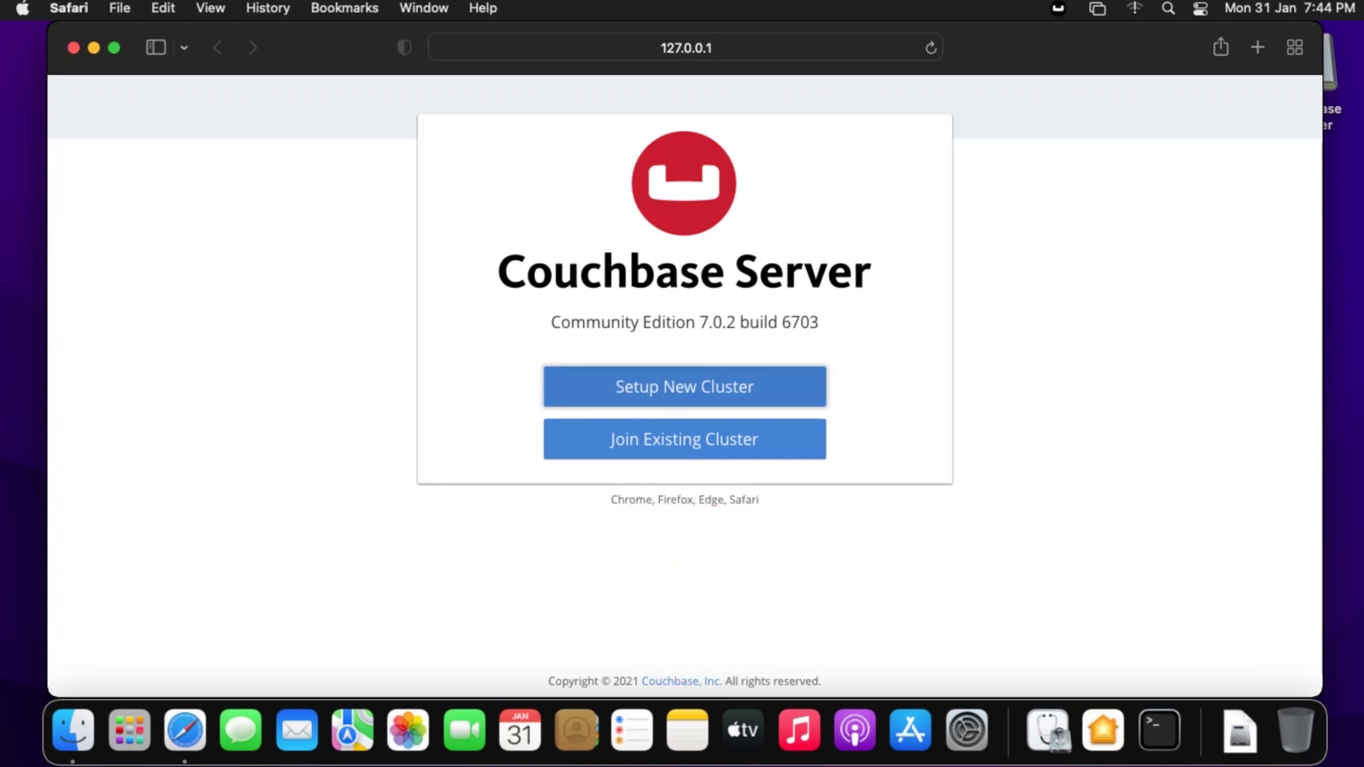
- Start a new cluster named 'My Cluster' with admin username 'admin'
key("Return")
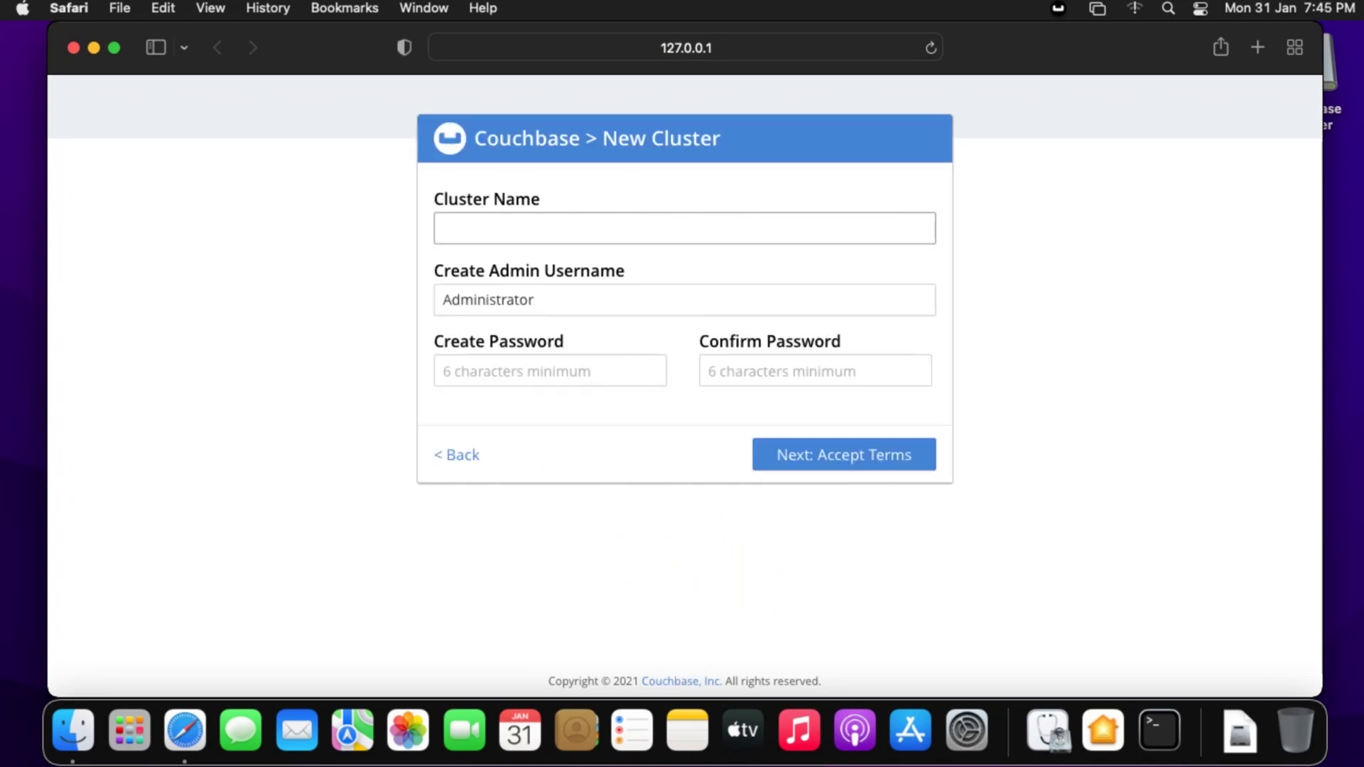
type("my")
key("BackSpace")
key("BackSpace")
type("My")
type(" X")
key("BackSpace")
key("BackSpace")
type("Cluster")
key("Tab")
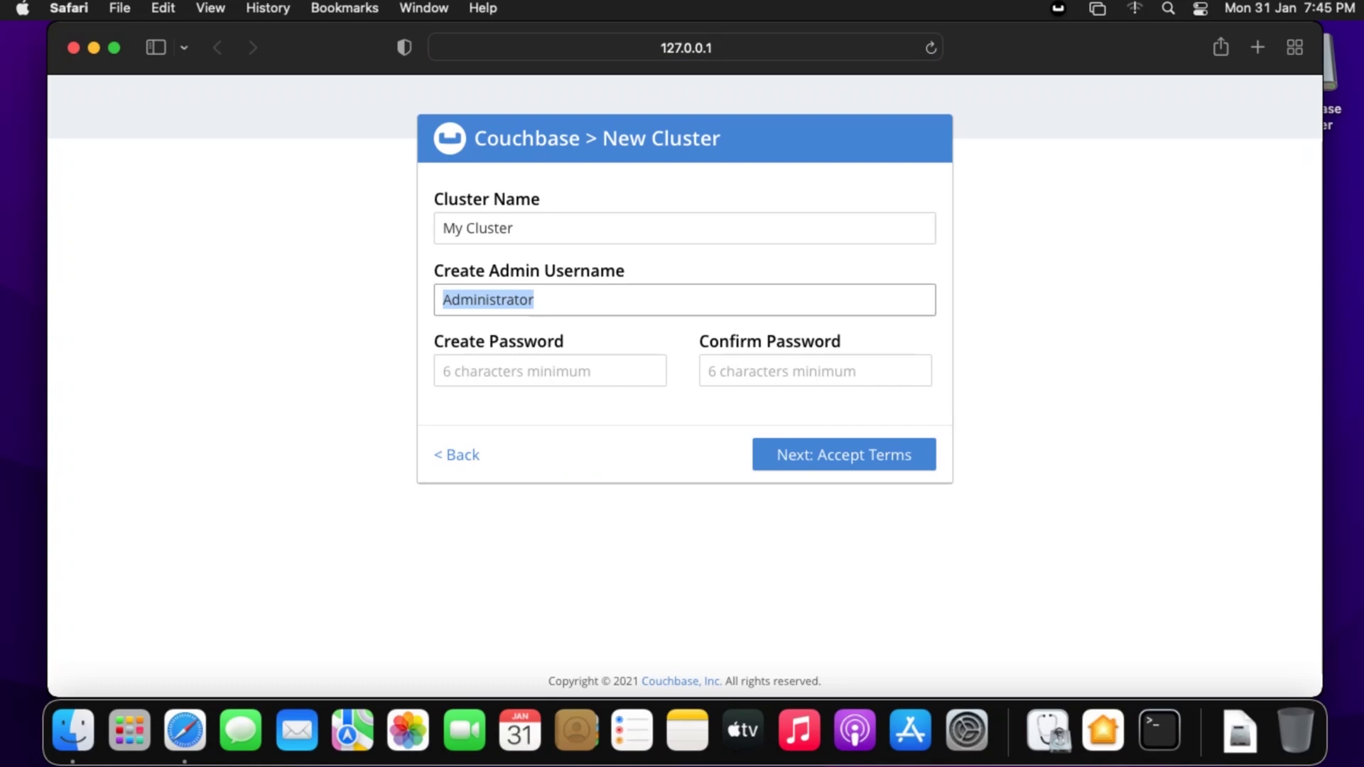
type("admin")
- Set and confirm the admin password, accept the terms, and opt out of usage sharing
key("Tab")
type("admin")
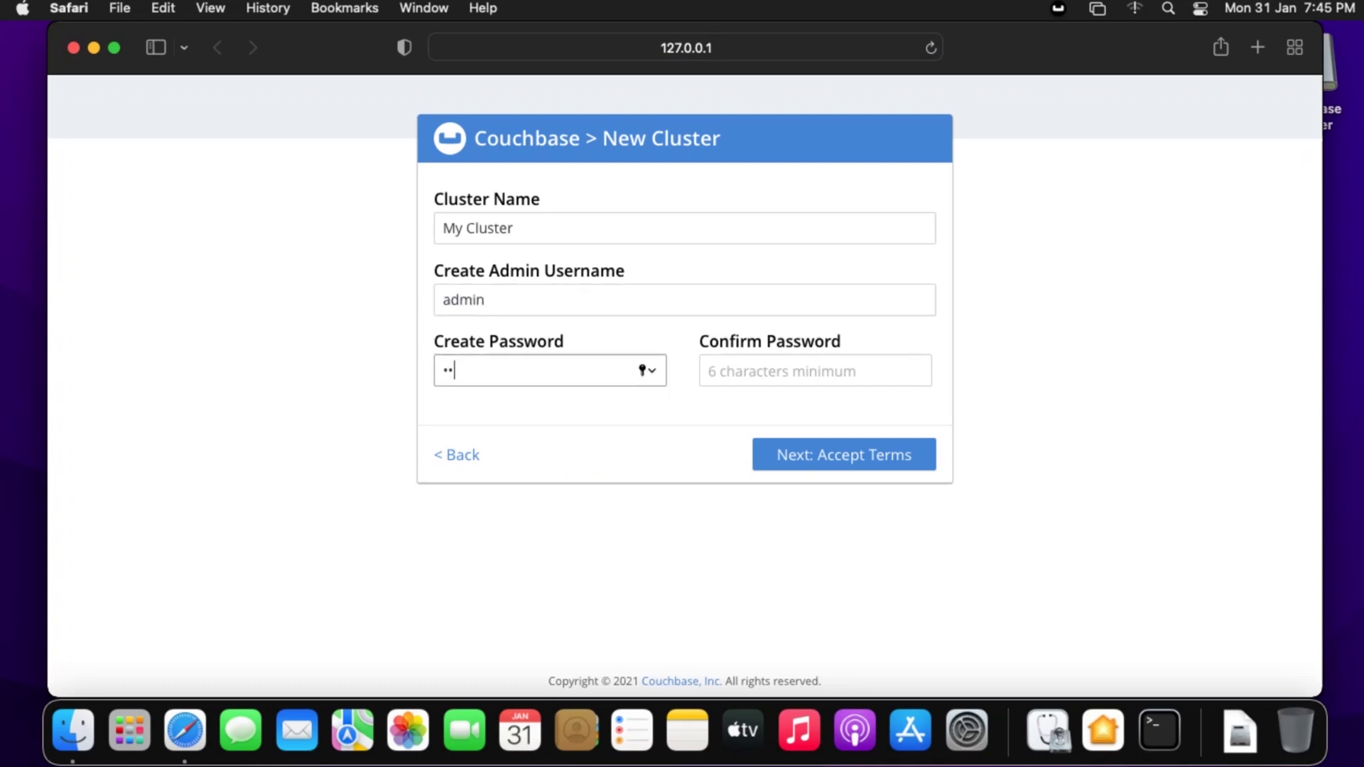
key("Tab")
type("admin")
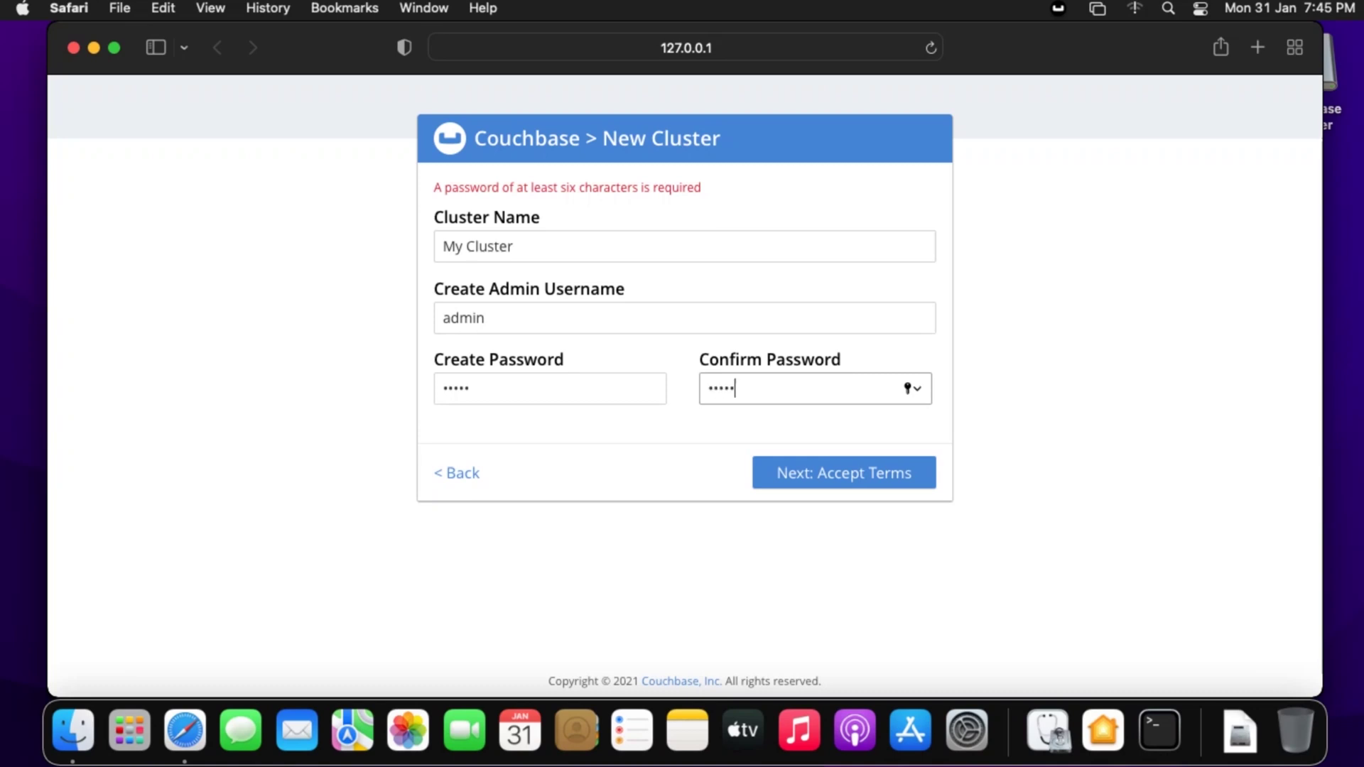
left_click(468, 388)
key("BackSpace")
key("BackSpace")
key("BackSpace")
key("BackSpace")
key("BackSpace")
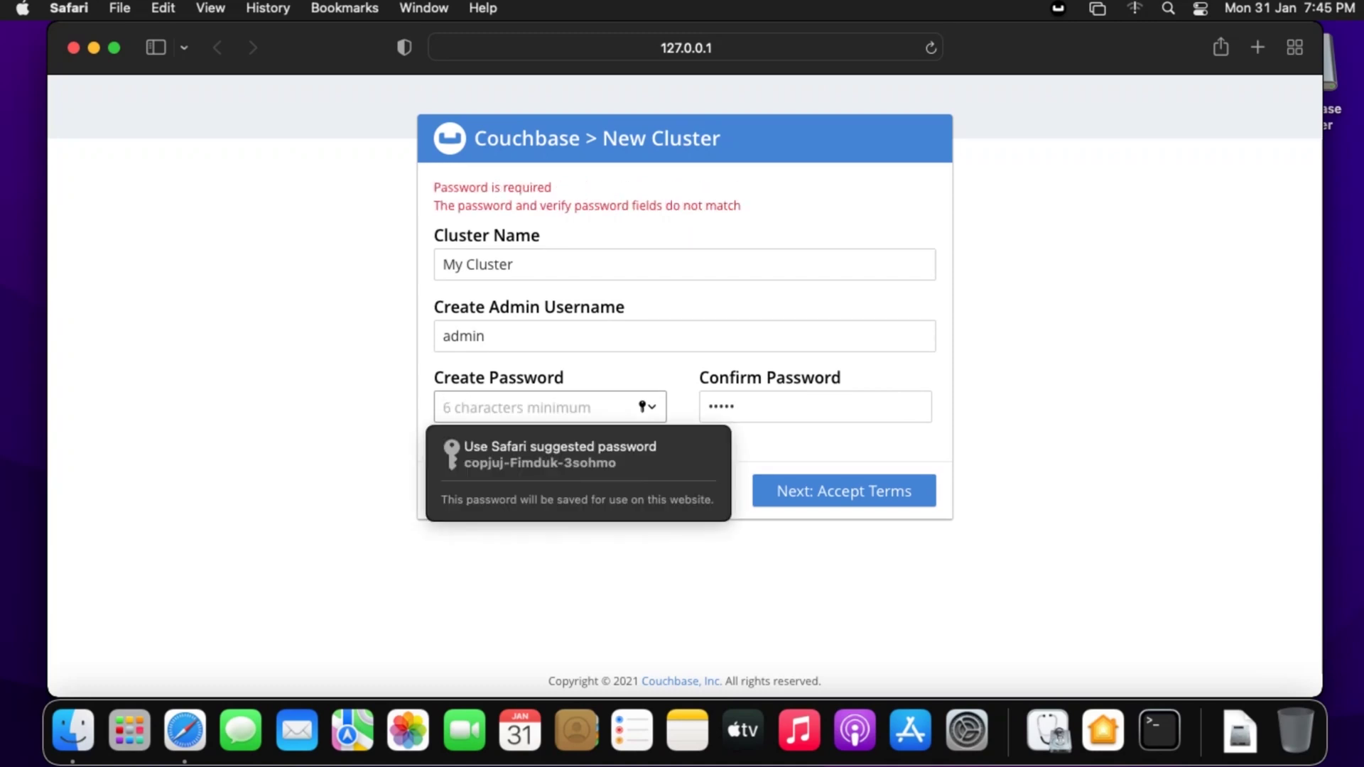
type("admin")
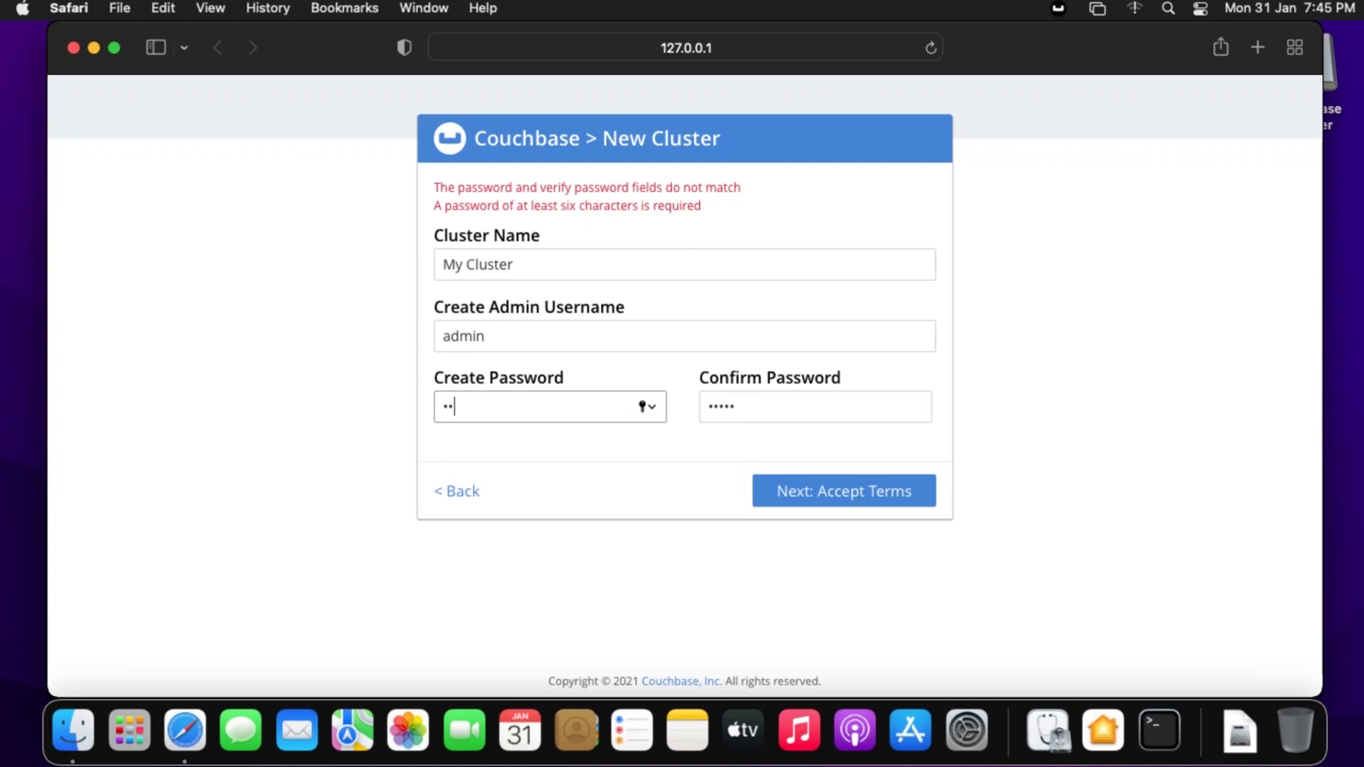
type("1")
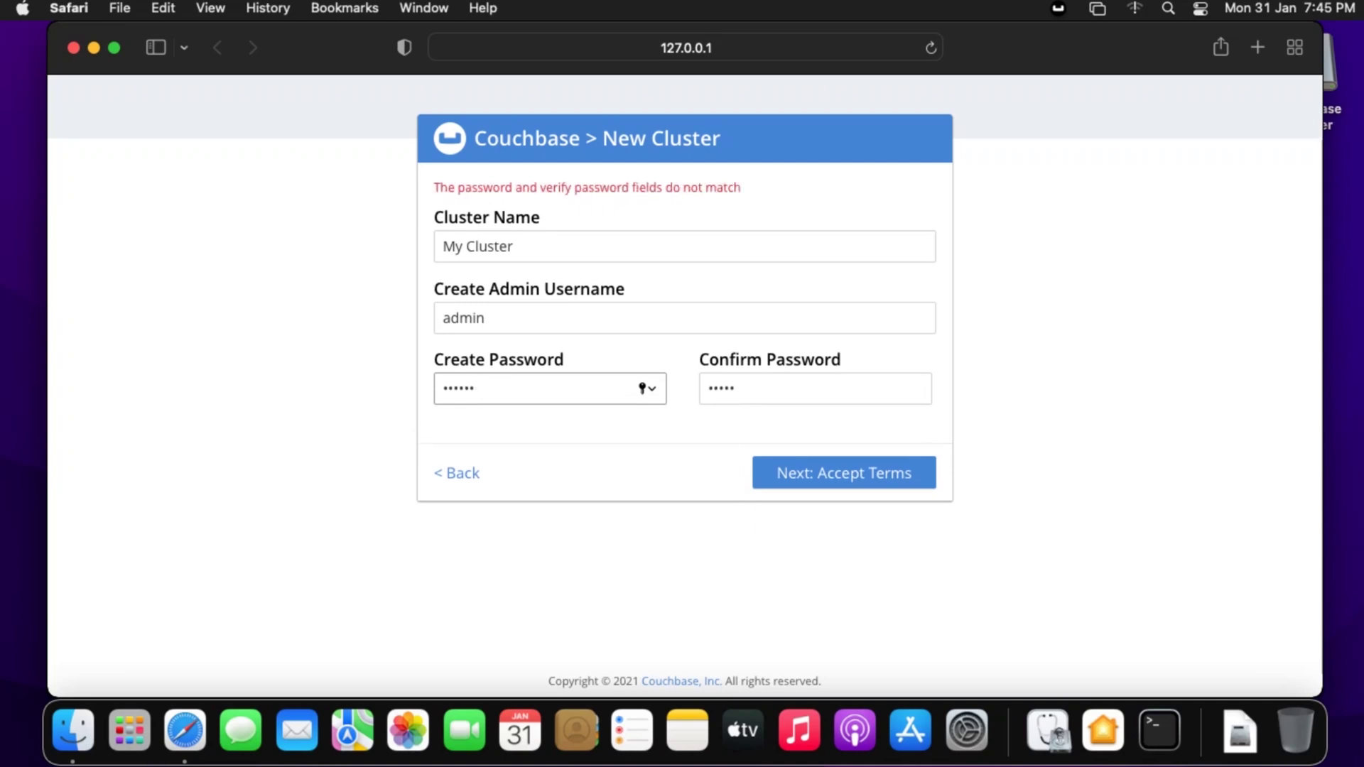
type("23")
key("Tab")
type("admin")
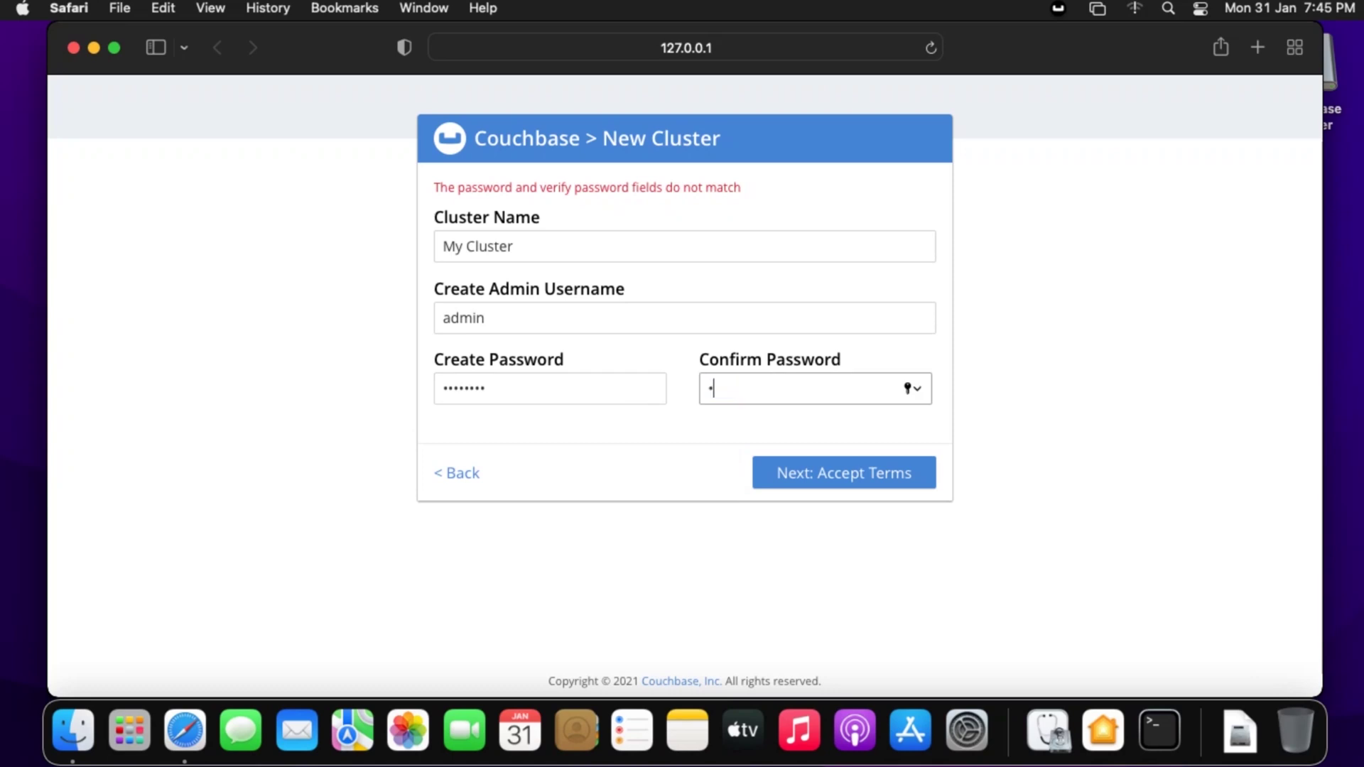
type("123")
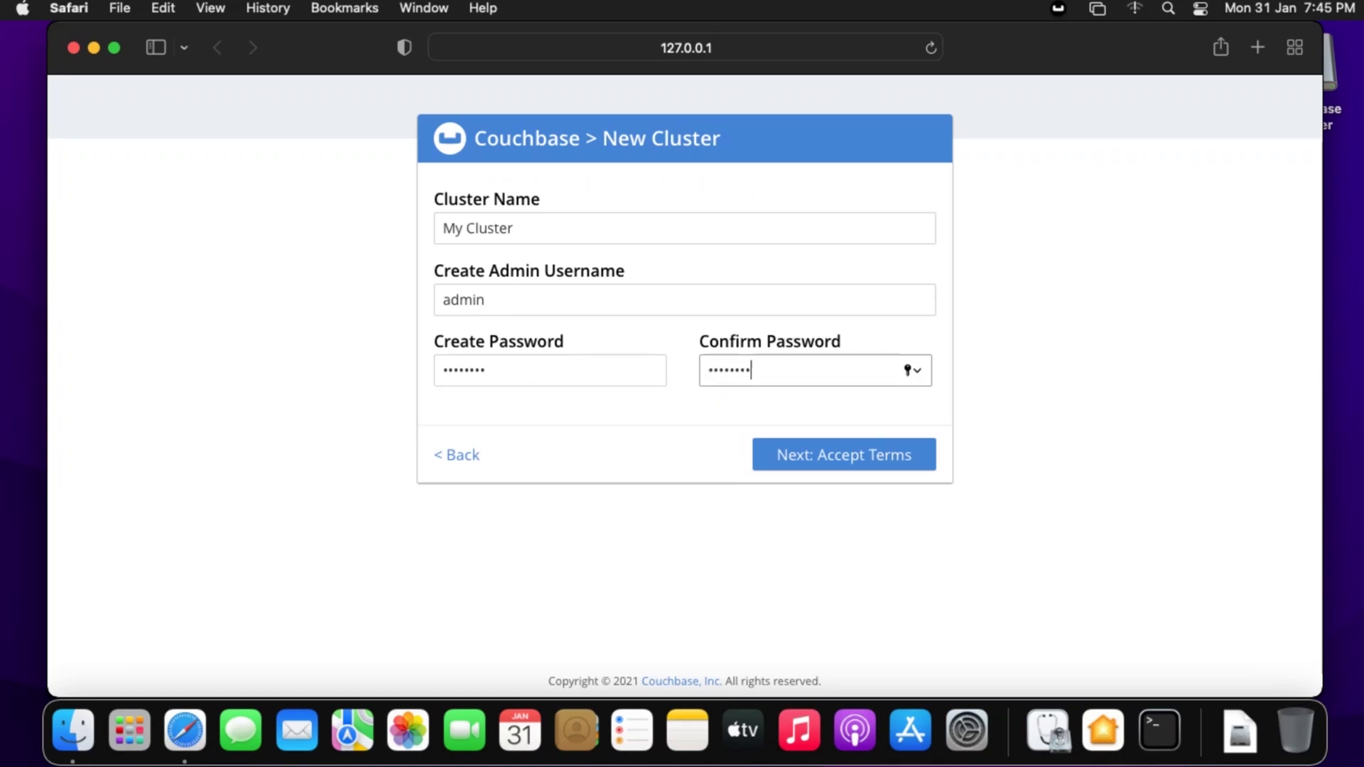
key("Return")
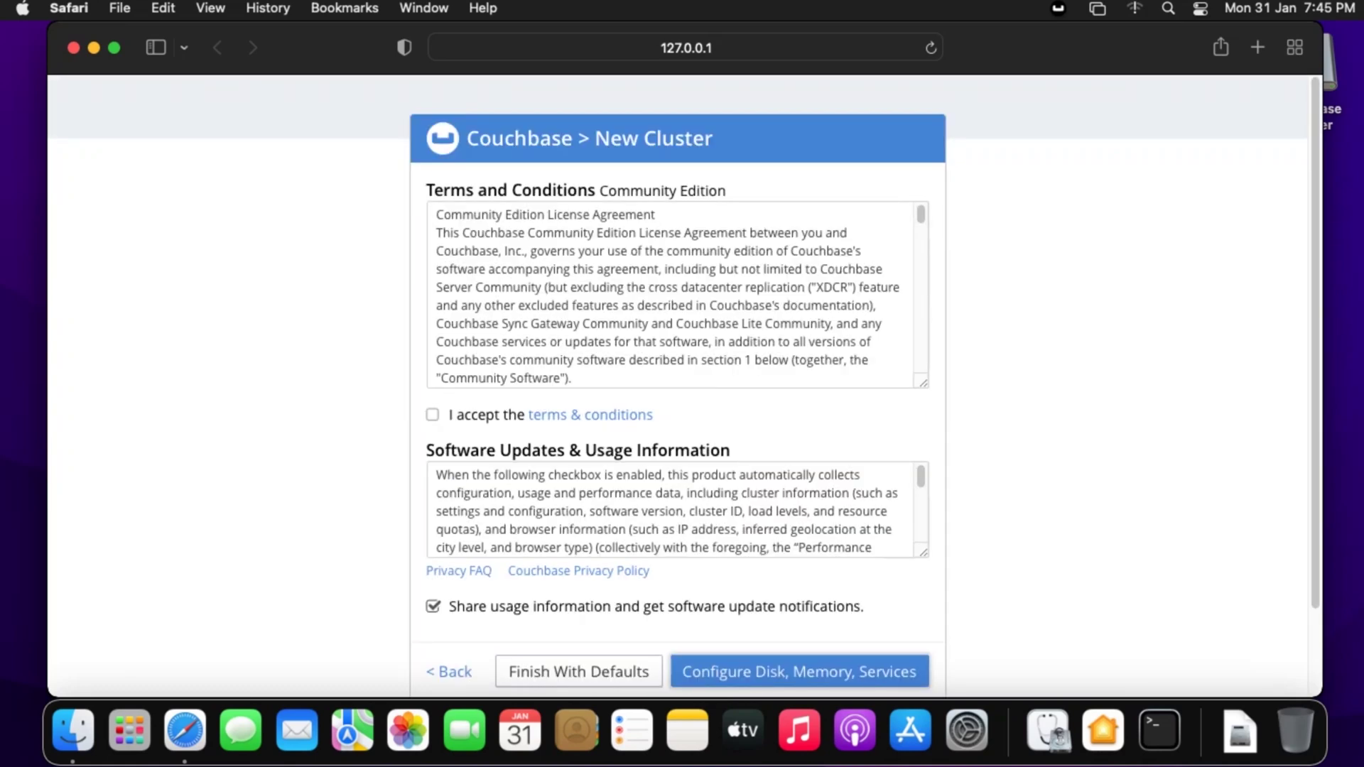
left_click(432, 414)
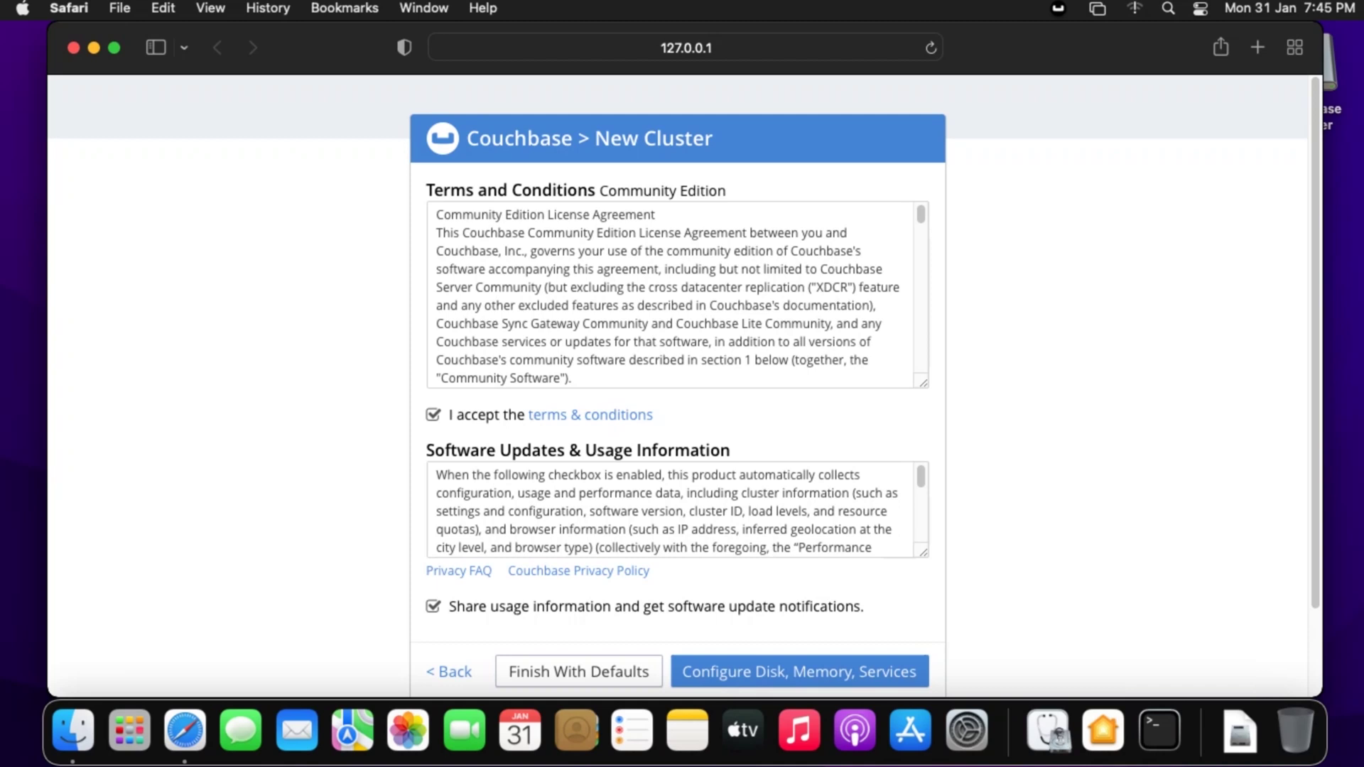
left_click(432, 606)
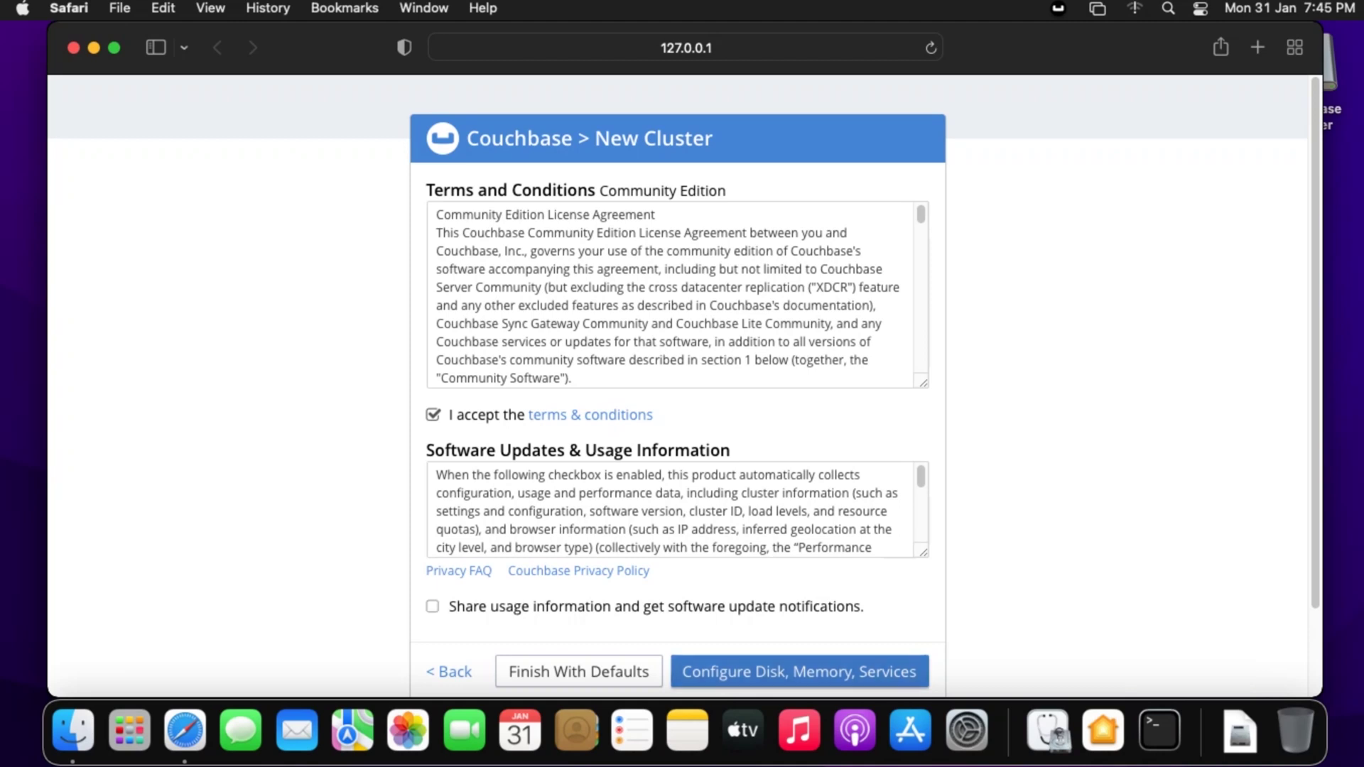
- Set the Data service memory quota to 512 MiB
left_click(799, 671)
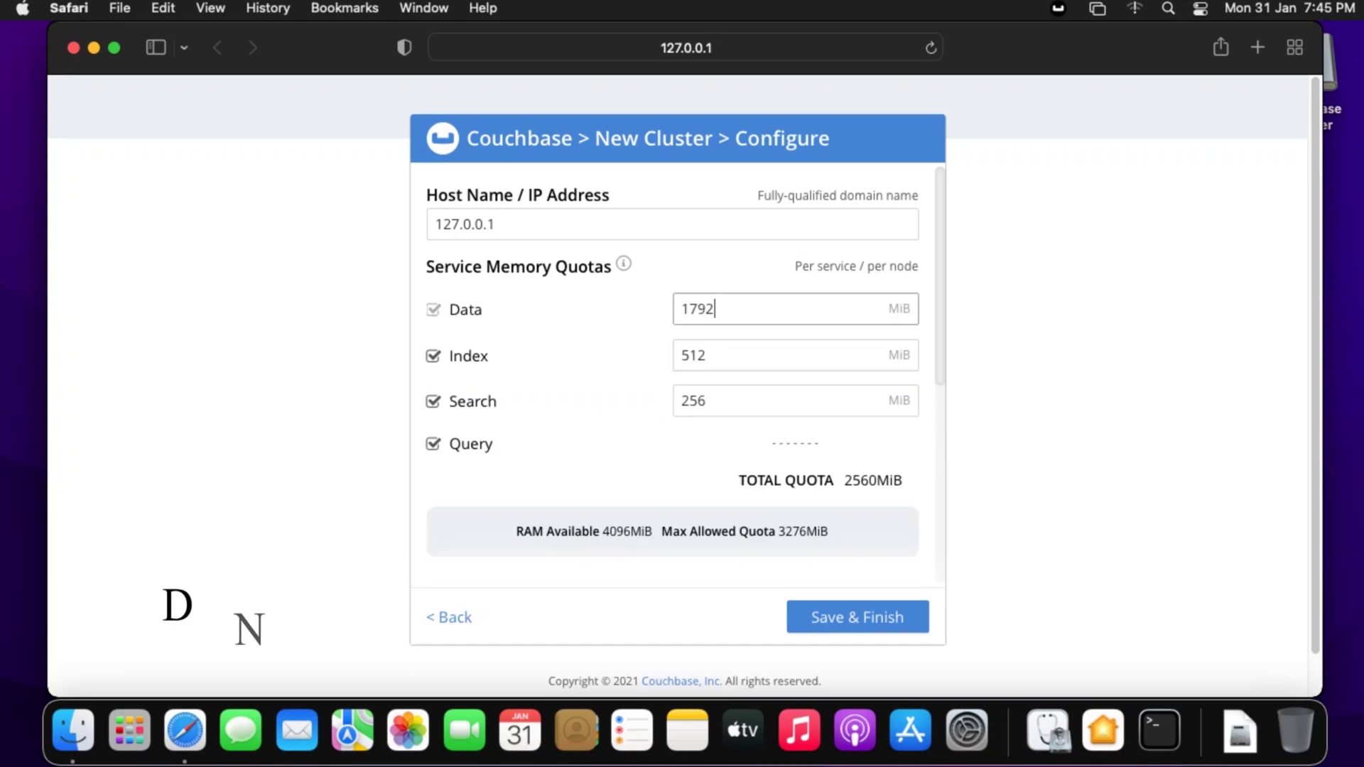
left_click_drag(529, 350, 454, 617)
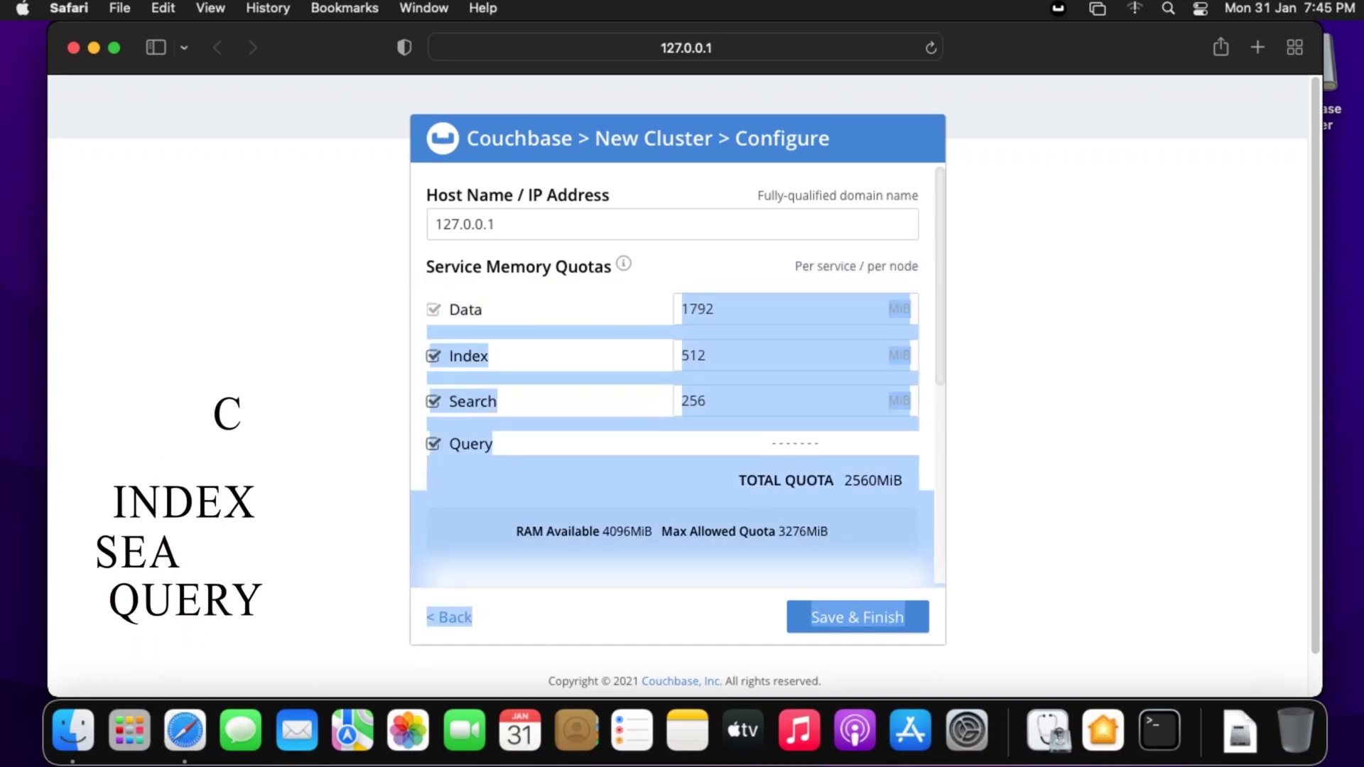
left_click(715, 309)
key("BackSpace")
key("BackSpace")
key("BackSpace")
key("BackSpace")
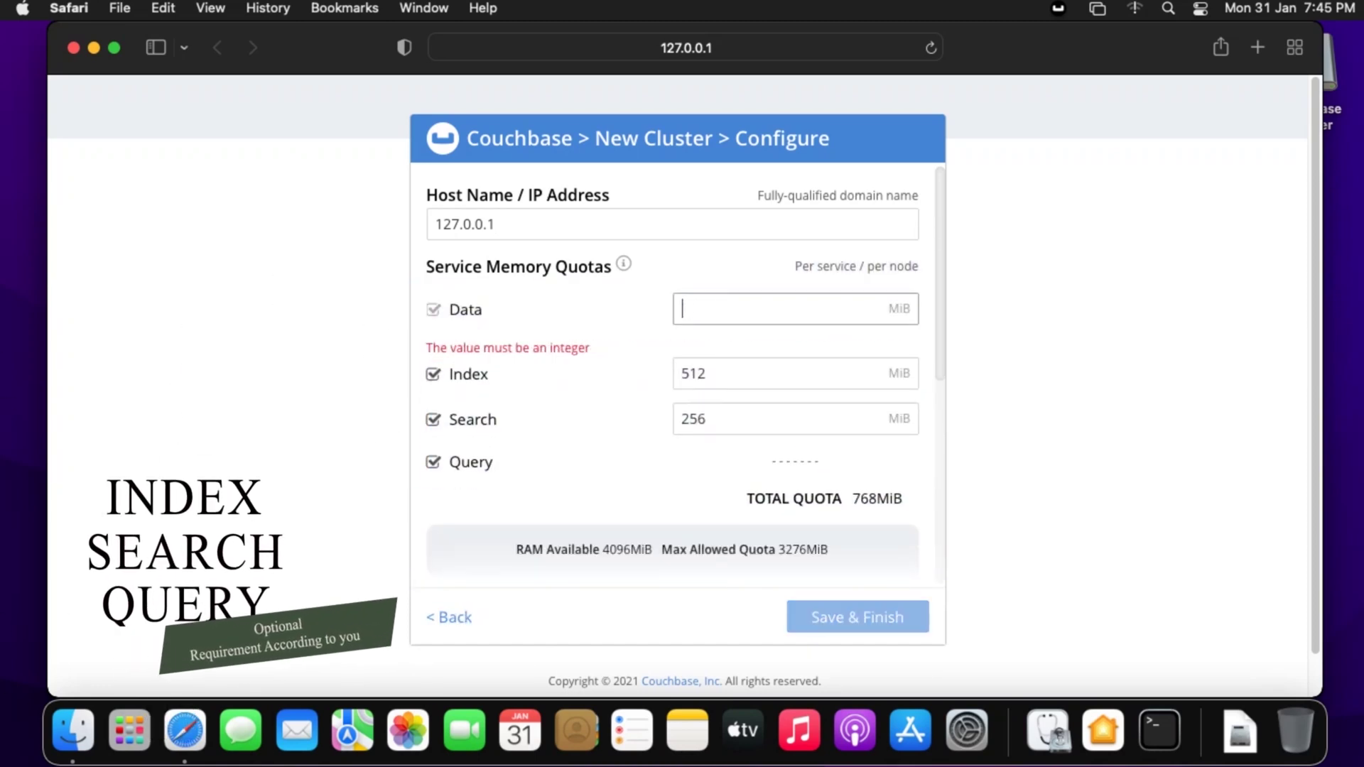
type("512")
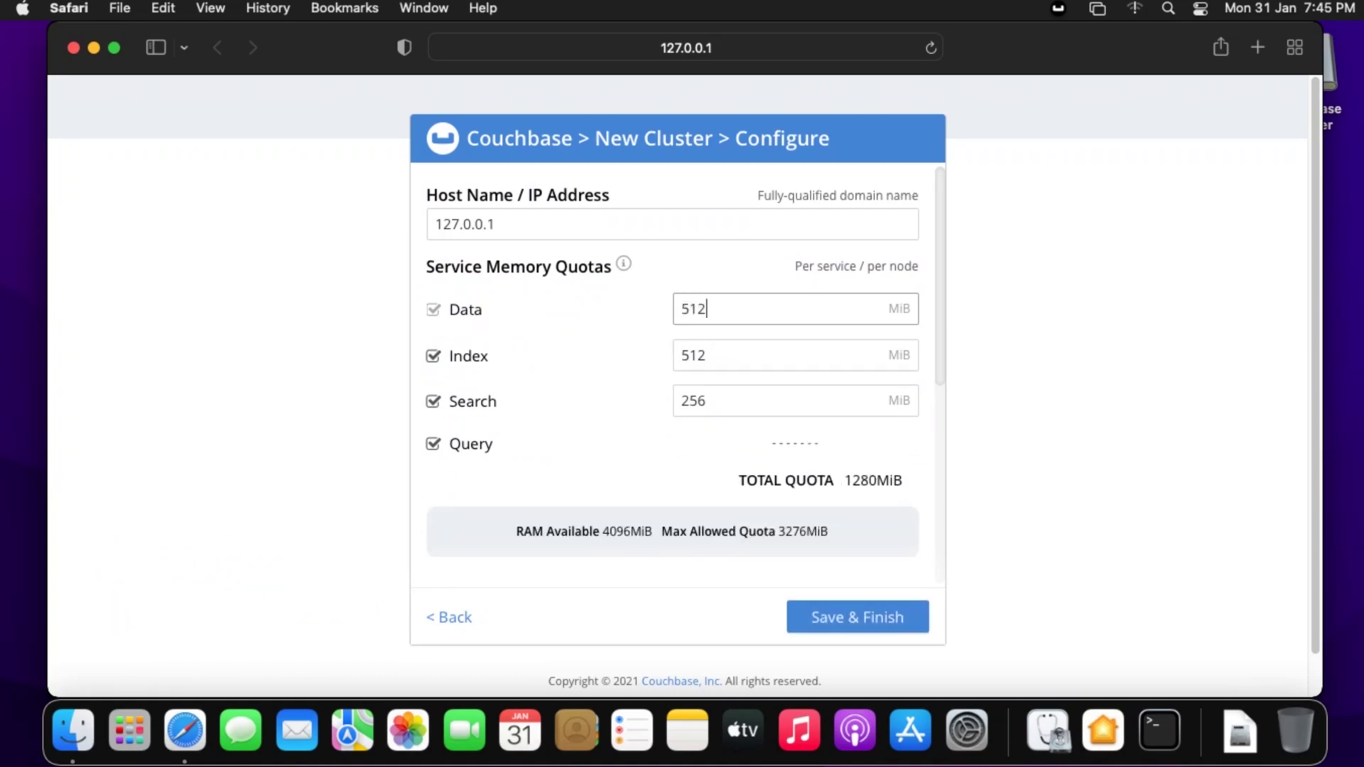
- Disable the Index, Search and Query services and save and finish the setup
left_click(432, 356)
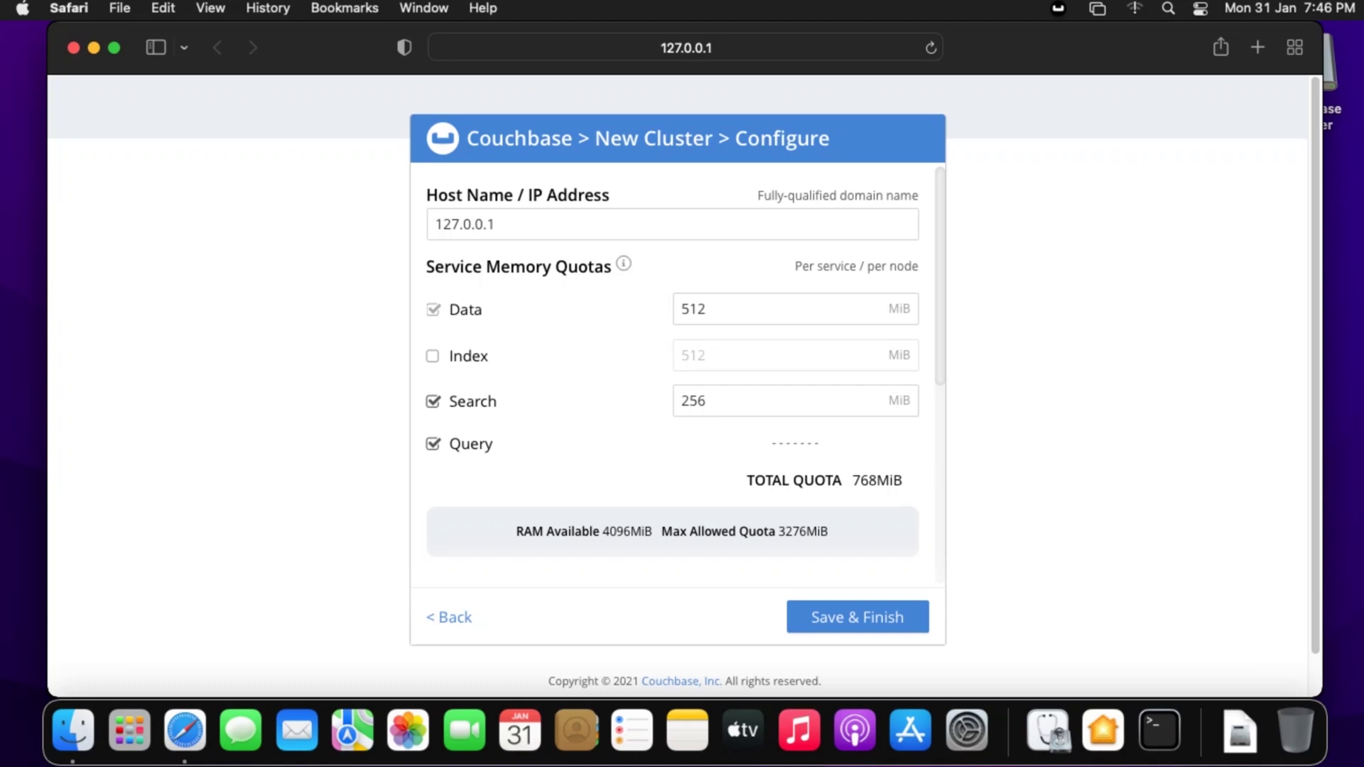
left_click(433, 401)
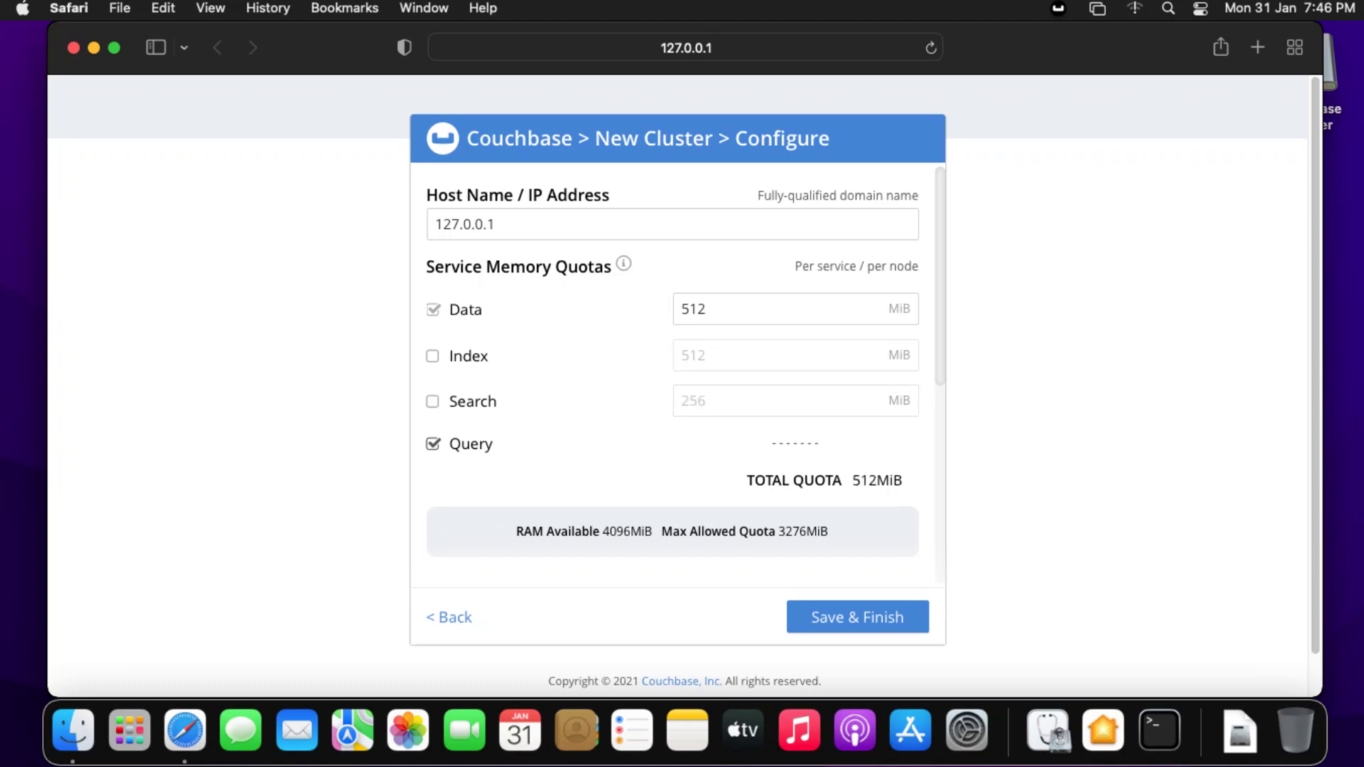
left_click(433, 444)
scroll(672, 375, "down", 7)
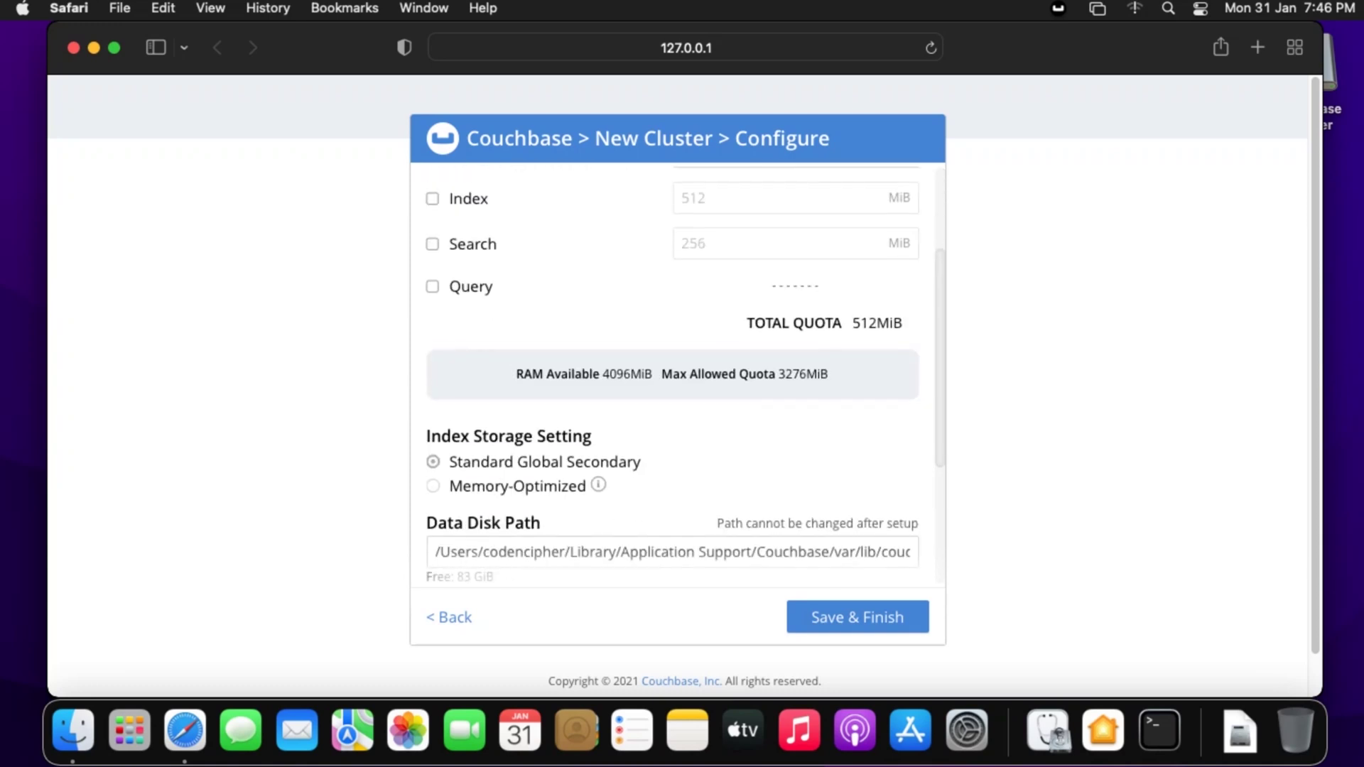
scroll(672, 375, "down", 3)
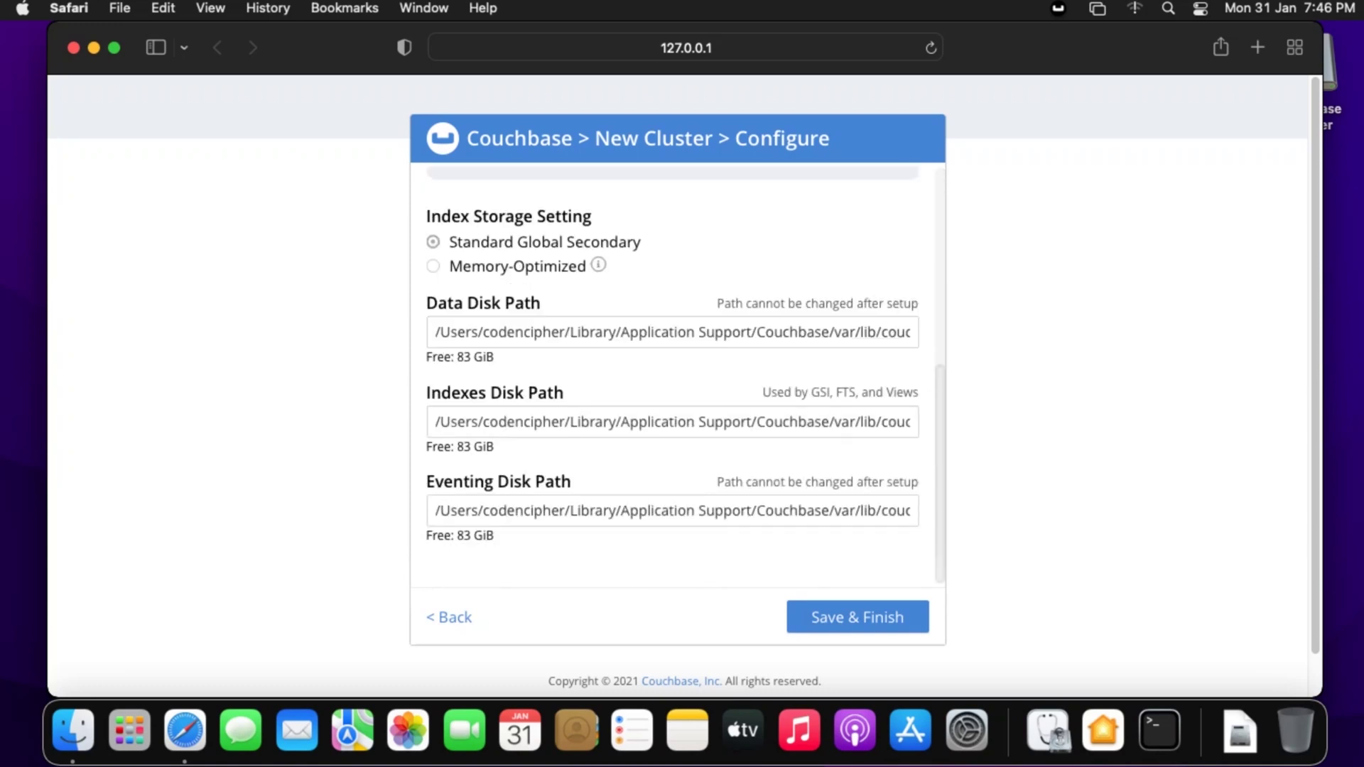
left_click(857, 616)
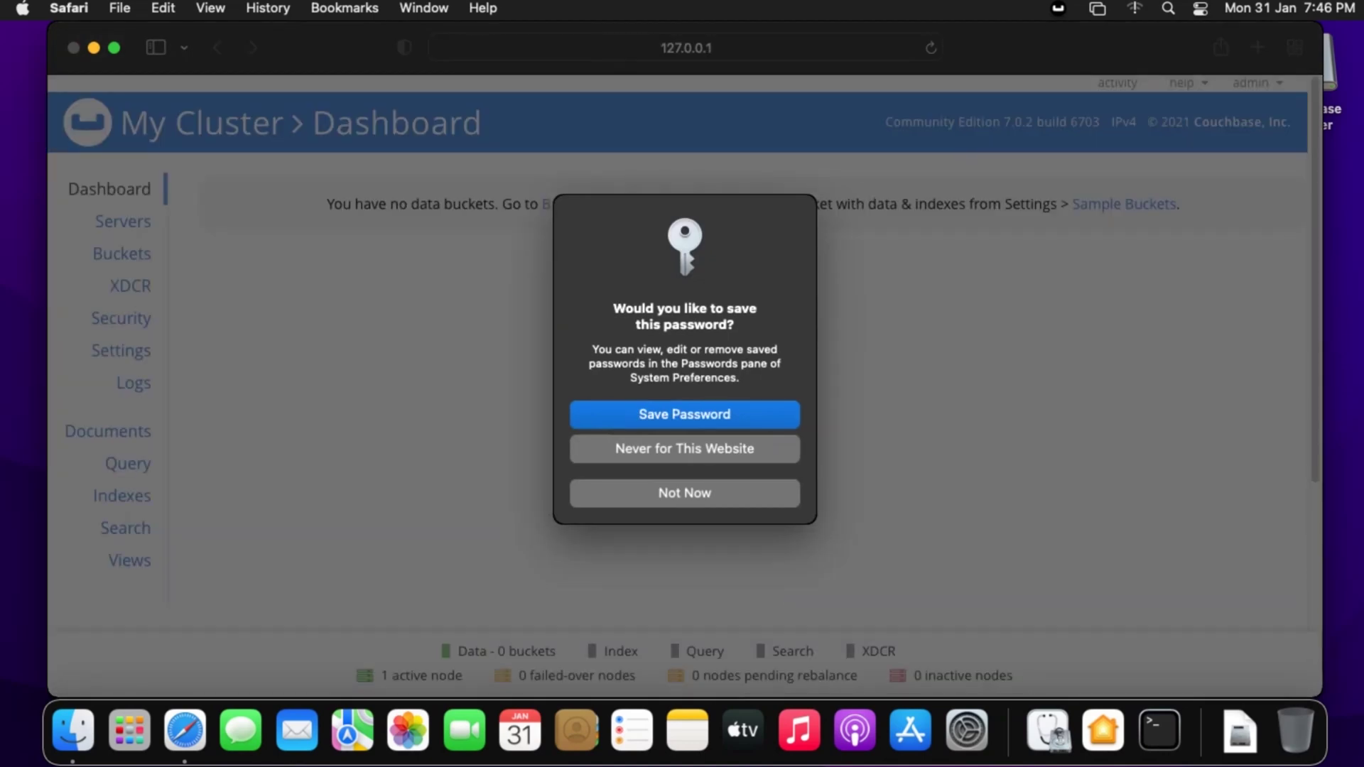
- Decline Safari's save-password offer and go to the empty Buckets page
key("Escape")
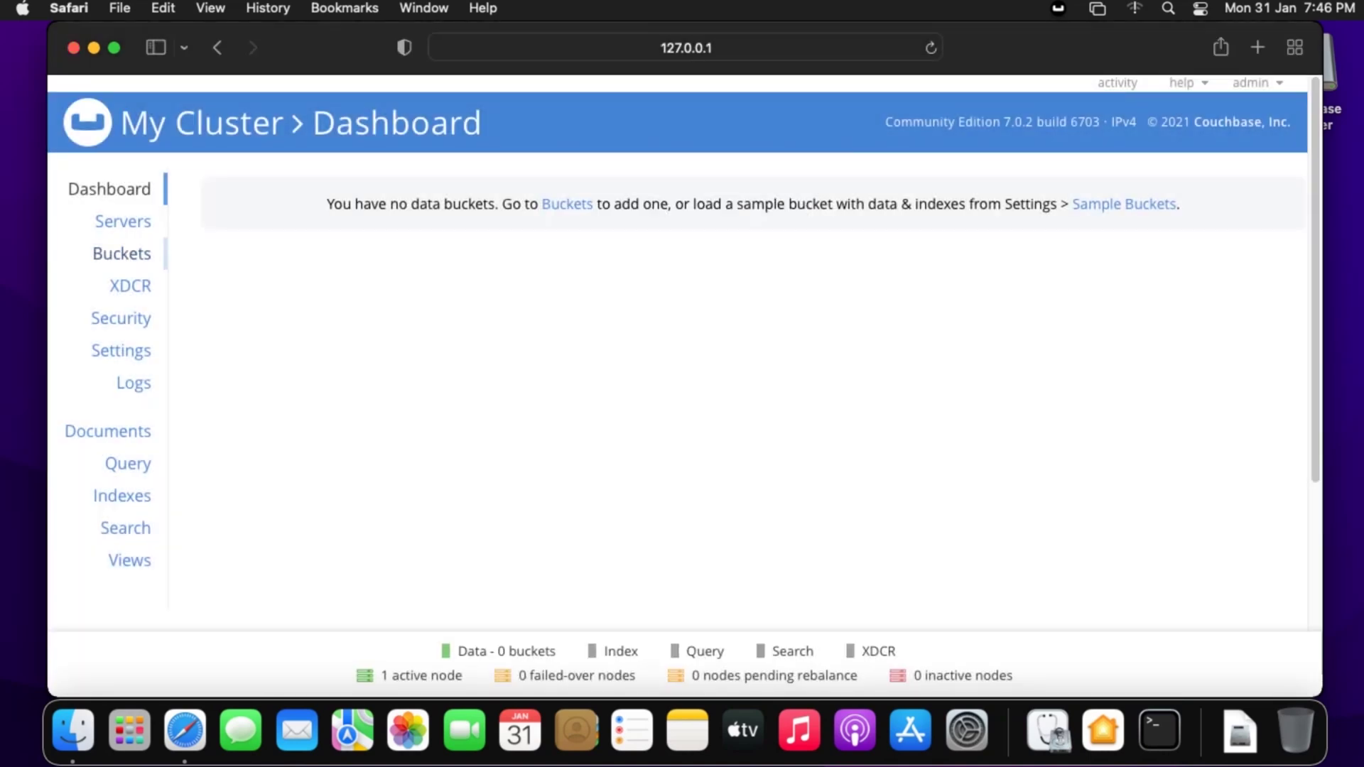
left_click(123, 221)
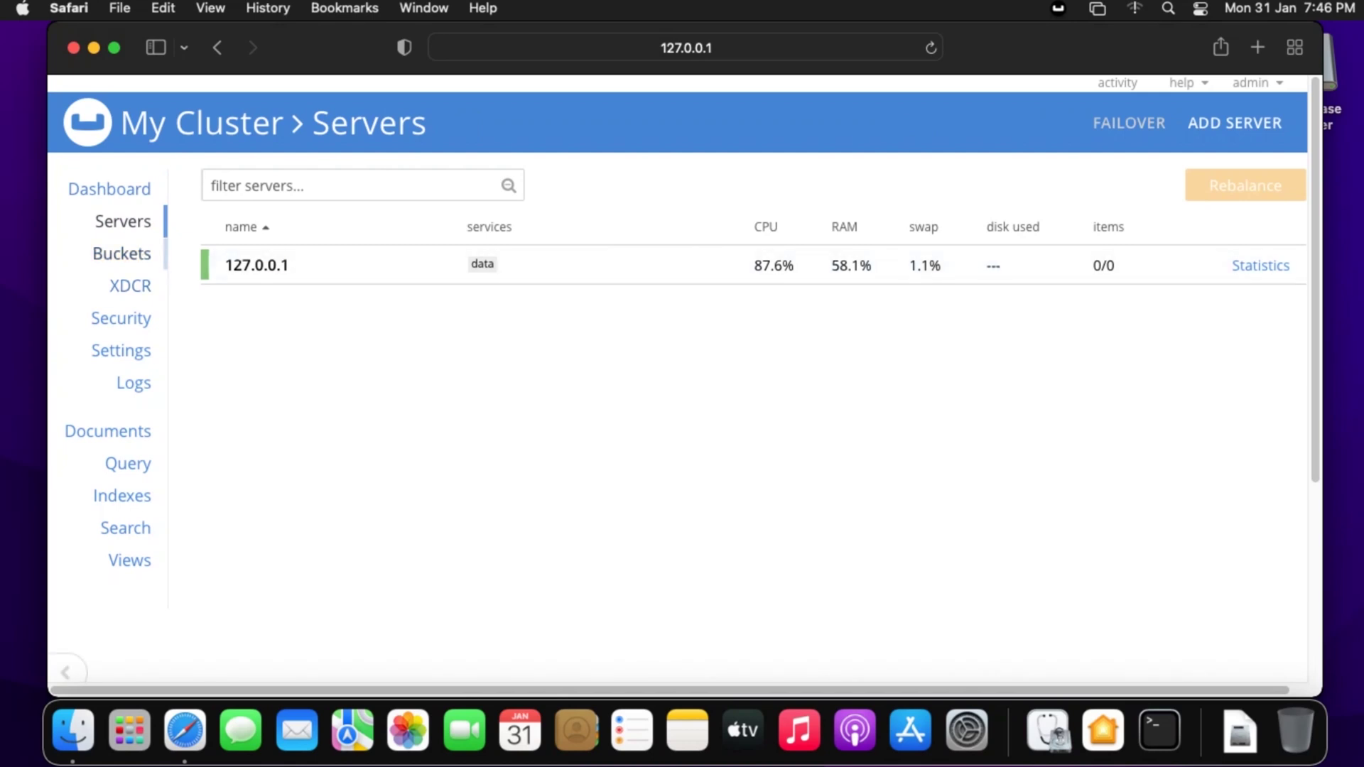
left_click(121, 254)
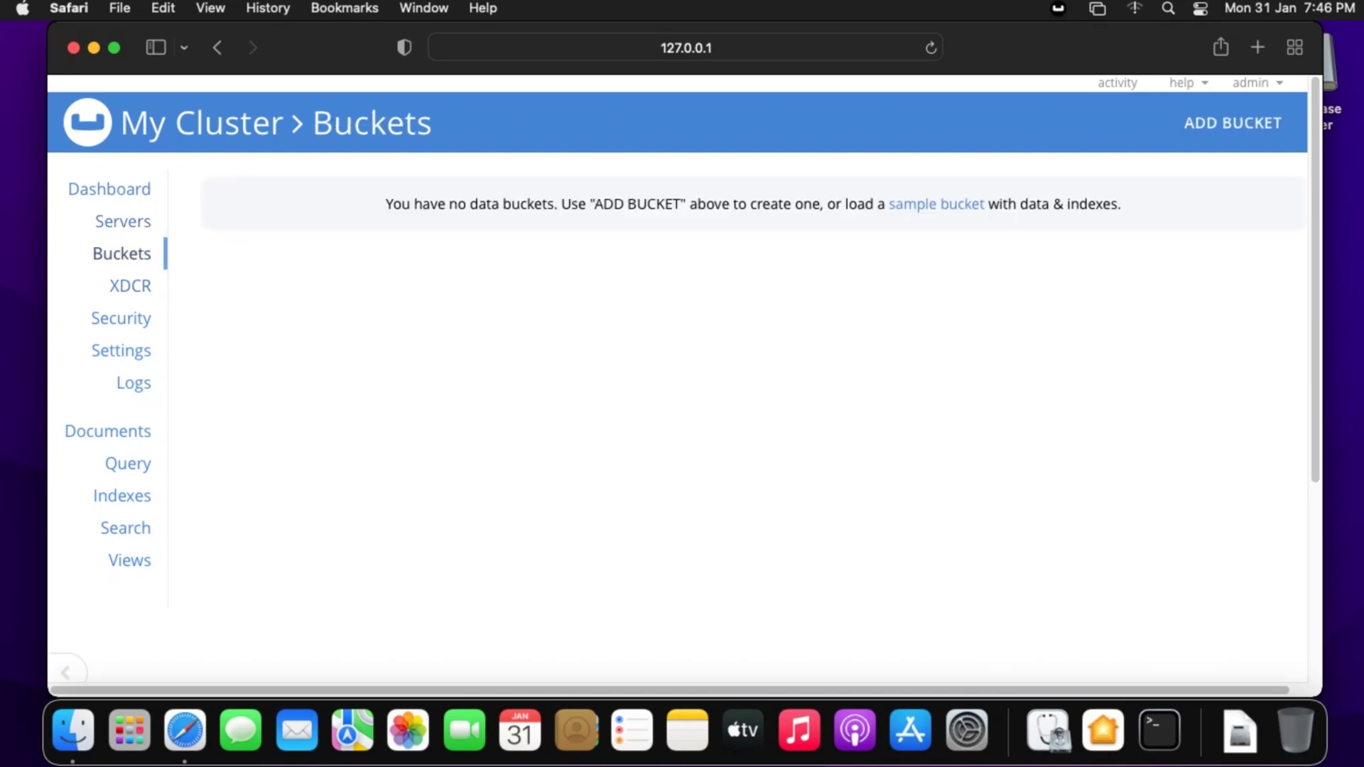
- Add bucket 'bucket1', replacing the default 512 memory quota with 100 MiB
left_click(1232, 123)
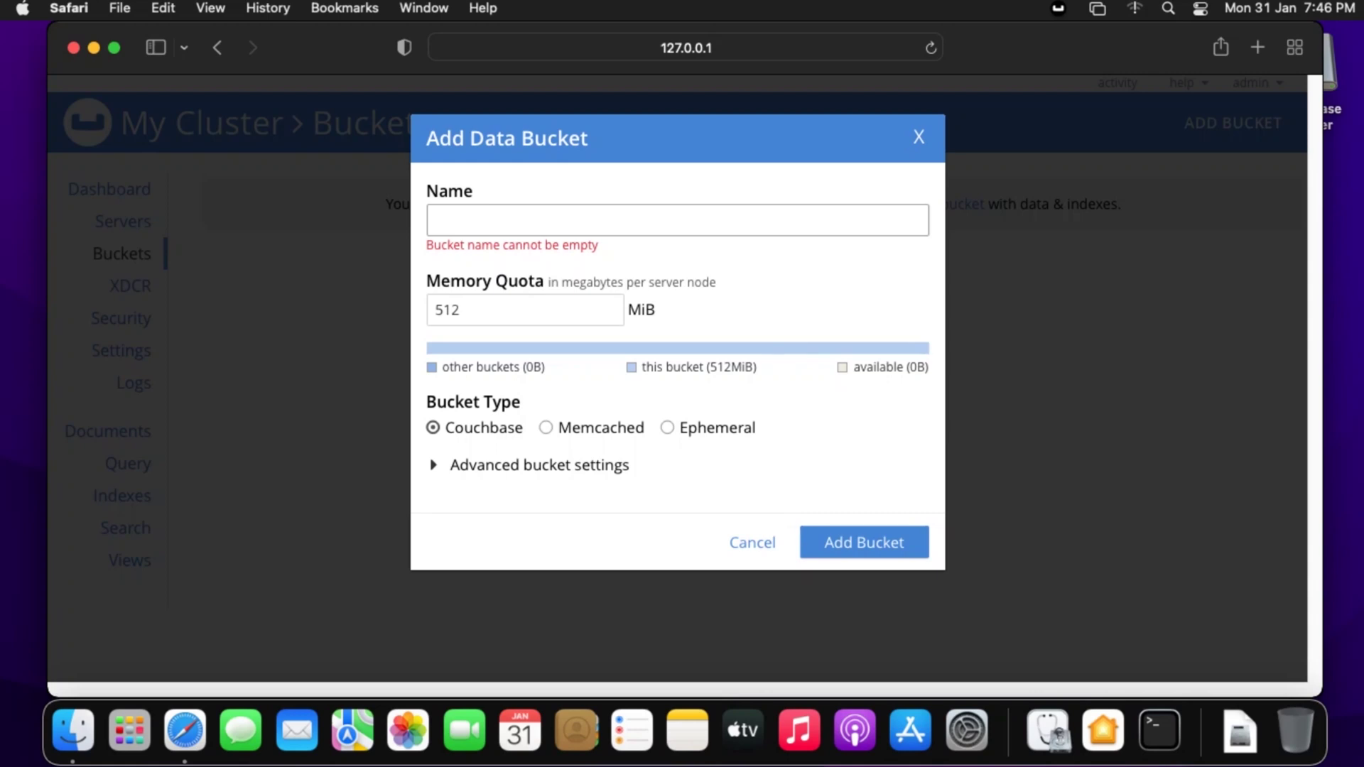
type("coll")
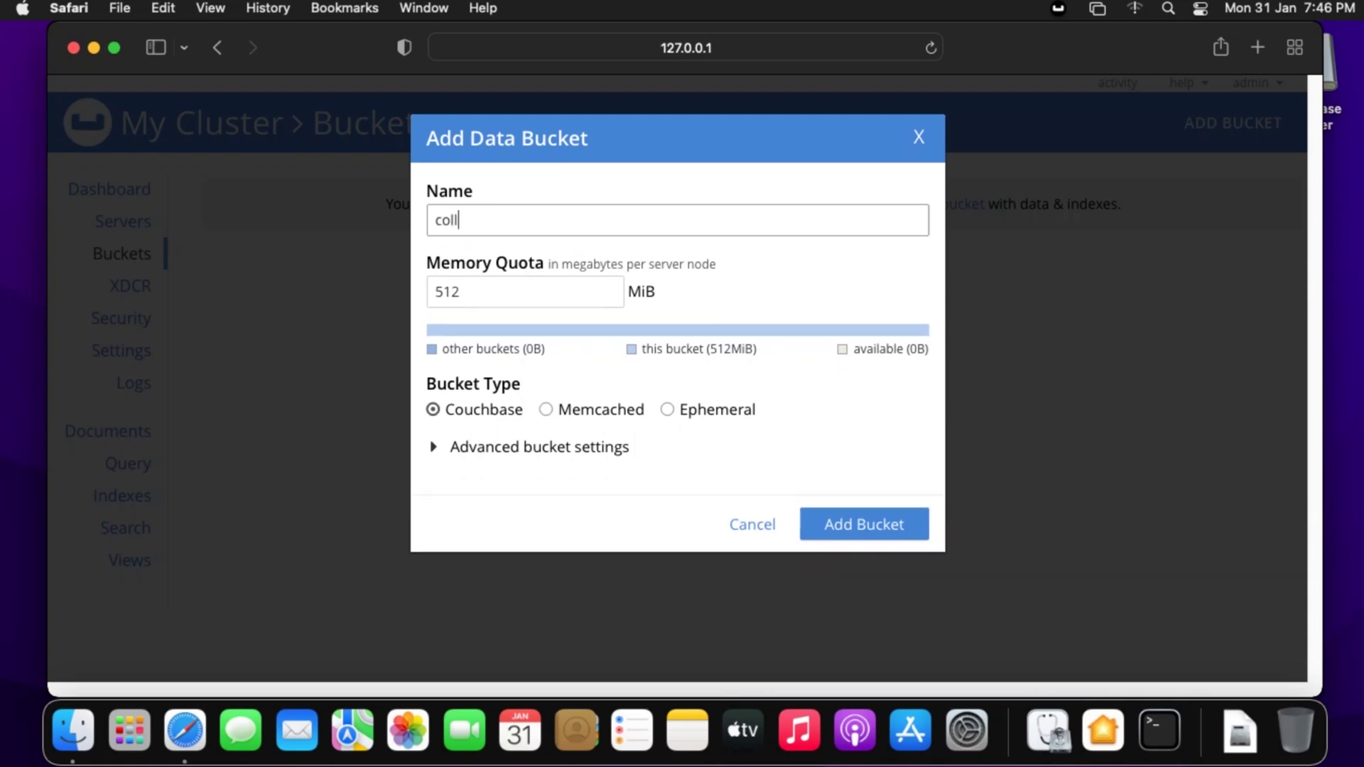
type("ectio")
key("BackSpace")
key("BackSpace")
key("BackSpace")
key("BackSpace")
key("BackSpace")
key("BackSpace")
key("BackSpace")
key("BackSpace")
key("BackSpace")
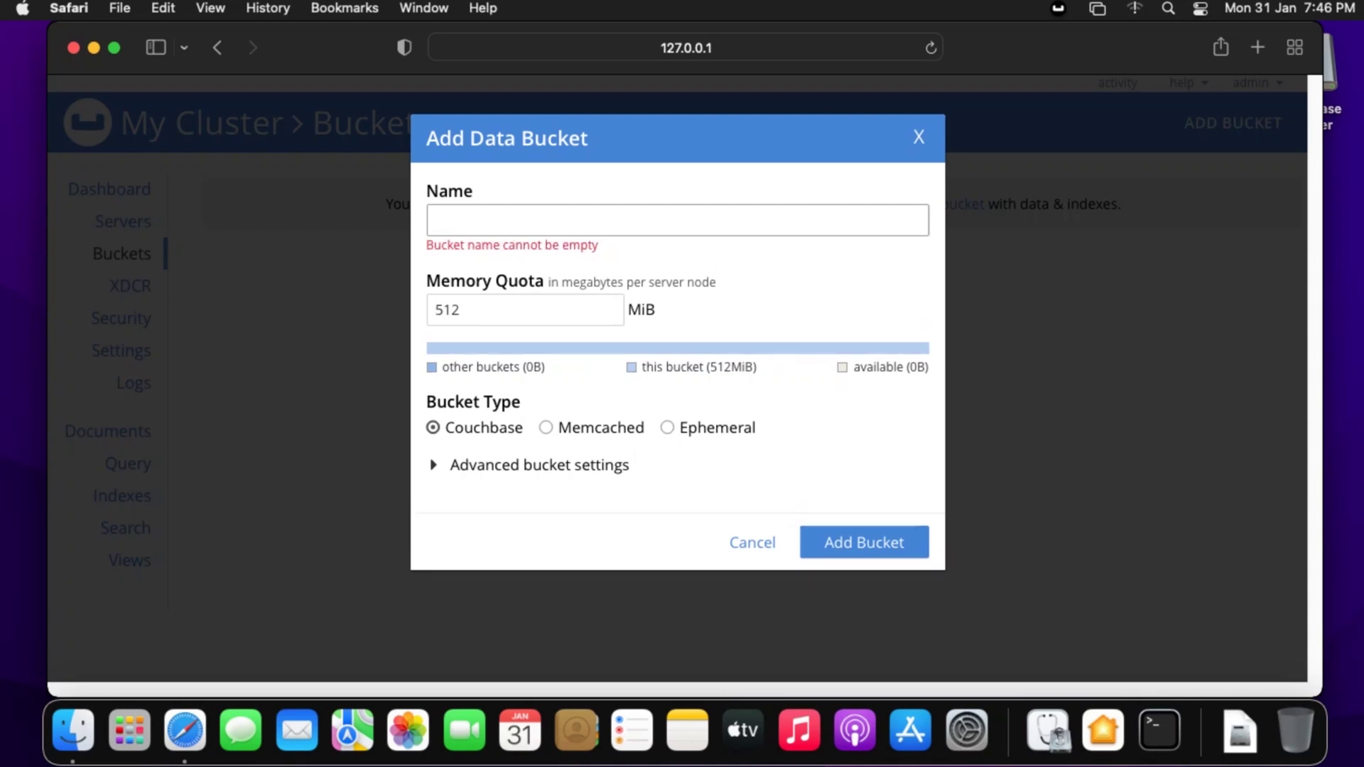
type("my")
key("BackSpace")
key("BackSpace")
type("bucket")
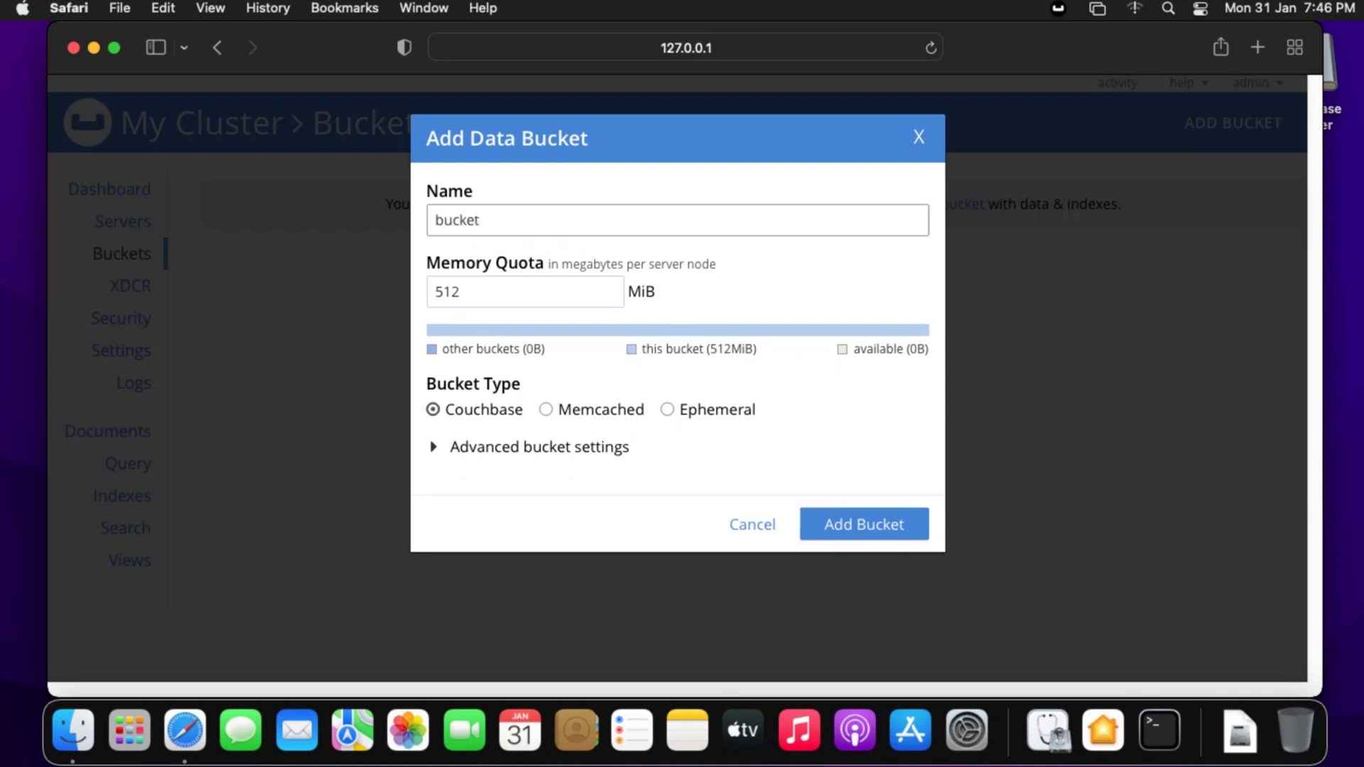
type("1")
left_click(460, 292)
key("BackSpace")
key("BackSpace")
key("BackSpace")
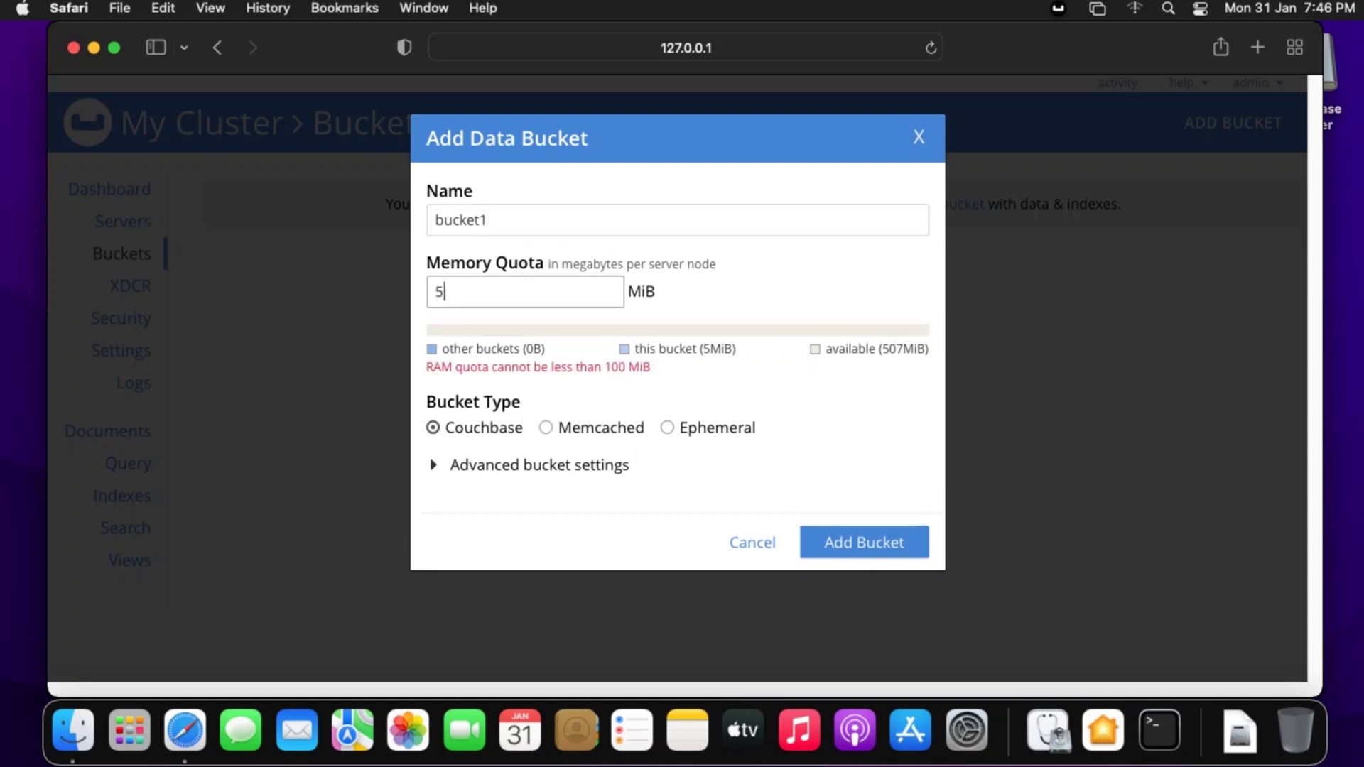
type("100")
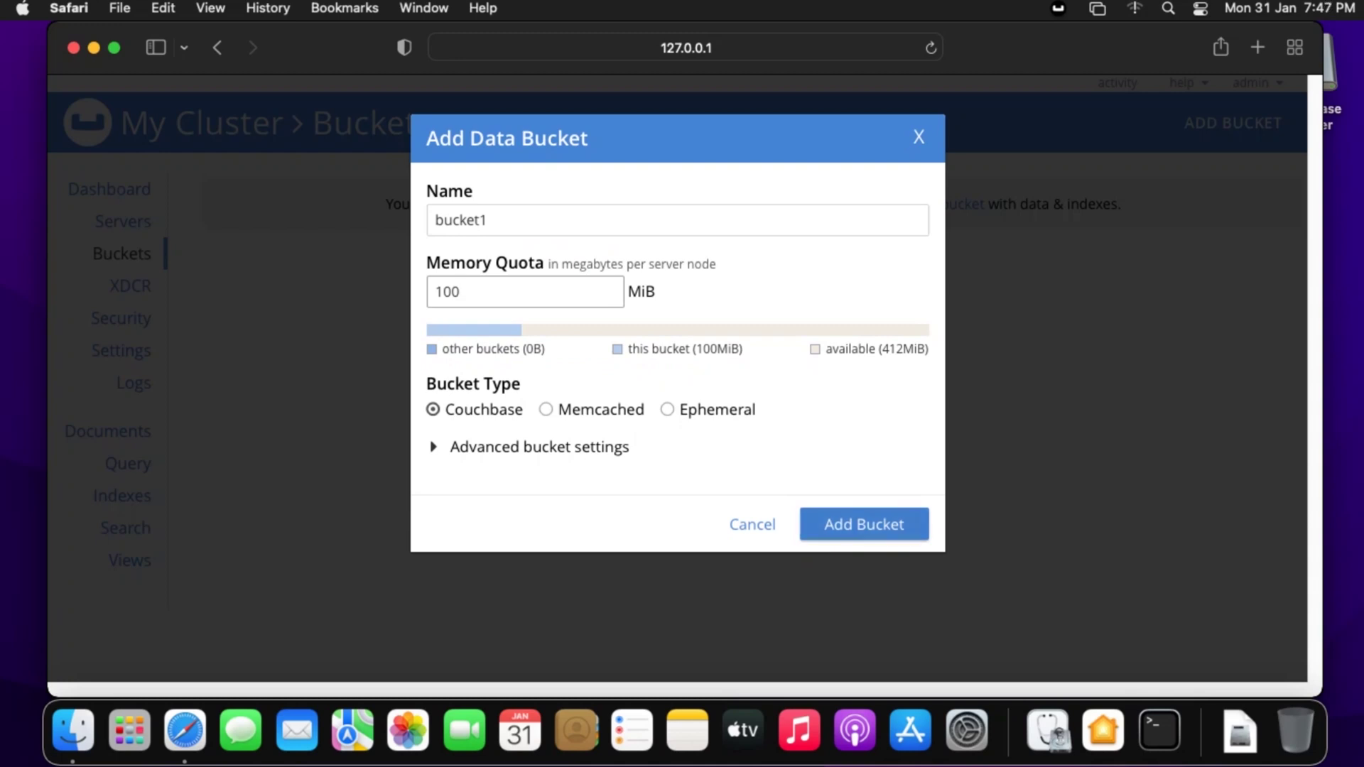
key("Return")
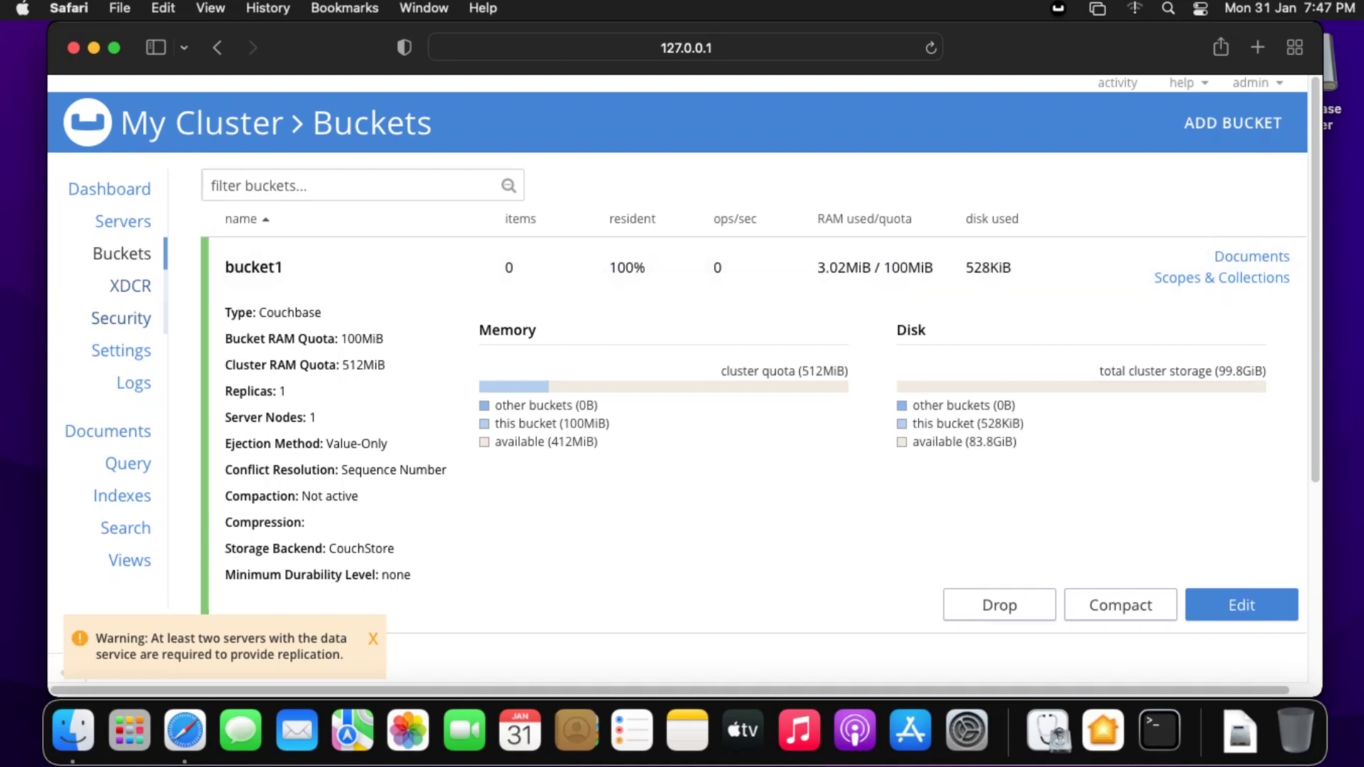
- Add a document with ID doc1 to bucket1 using the default JSON, then view the Cluster Overview dashboard
left_click(108, 431)
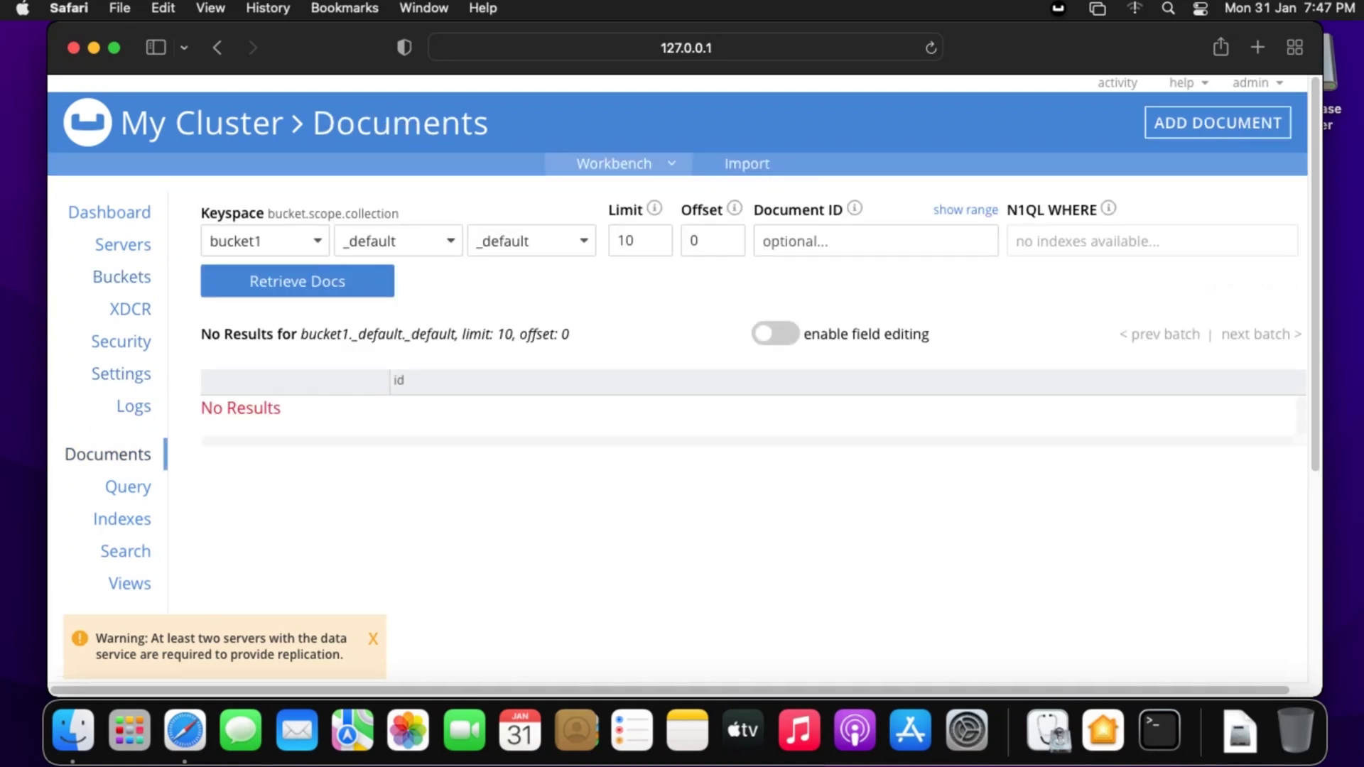
left_click(1218, 123)
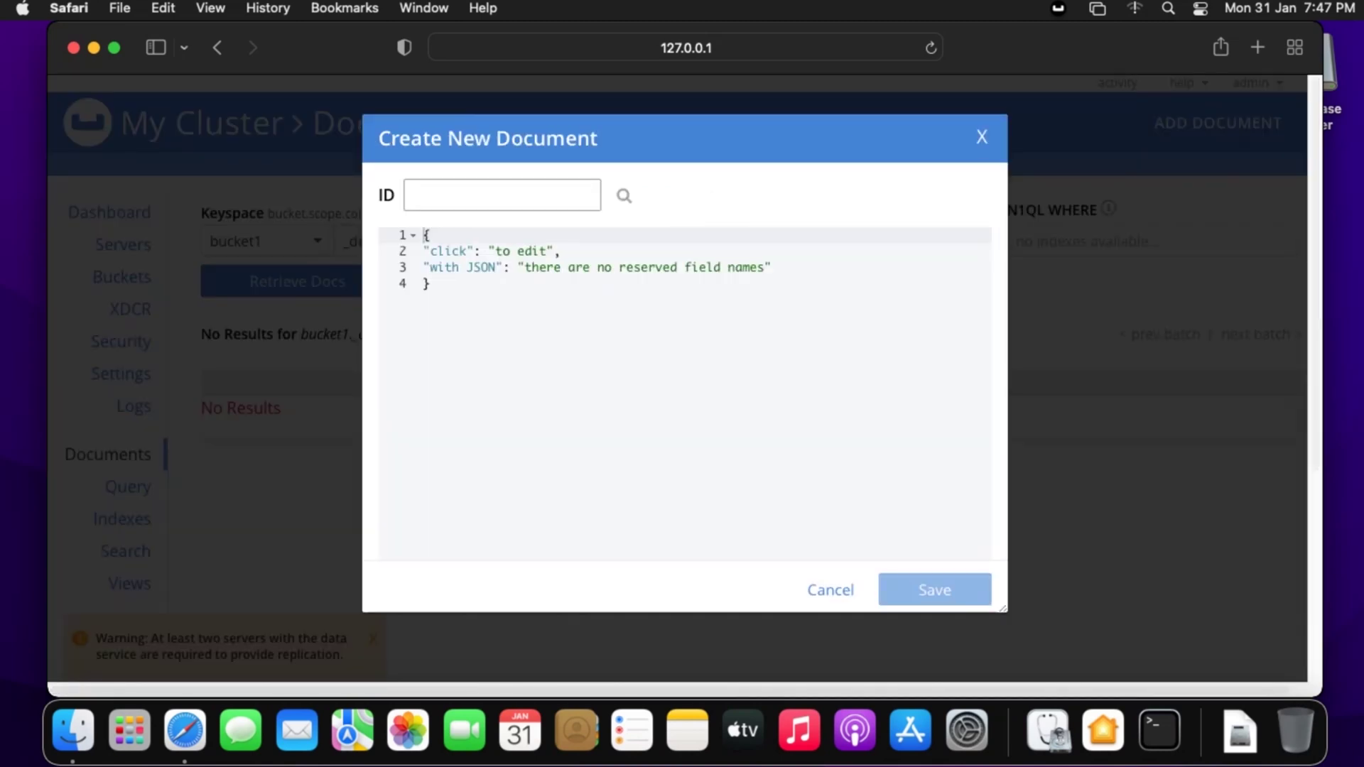
type("doc1")
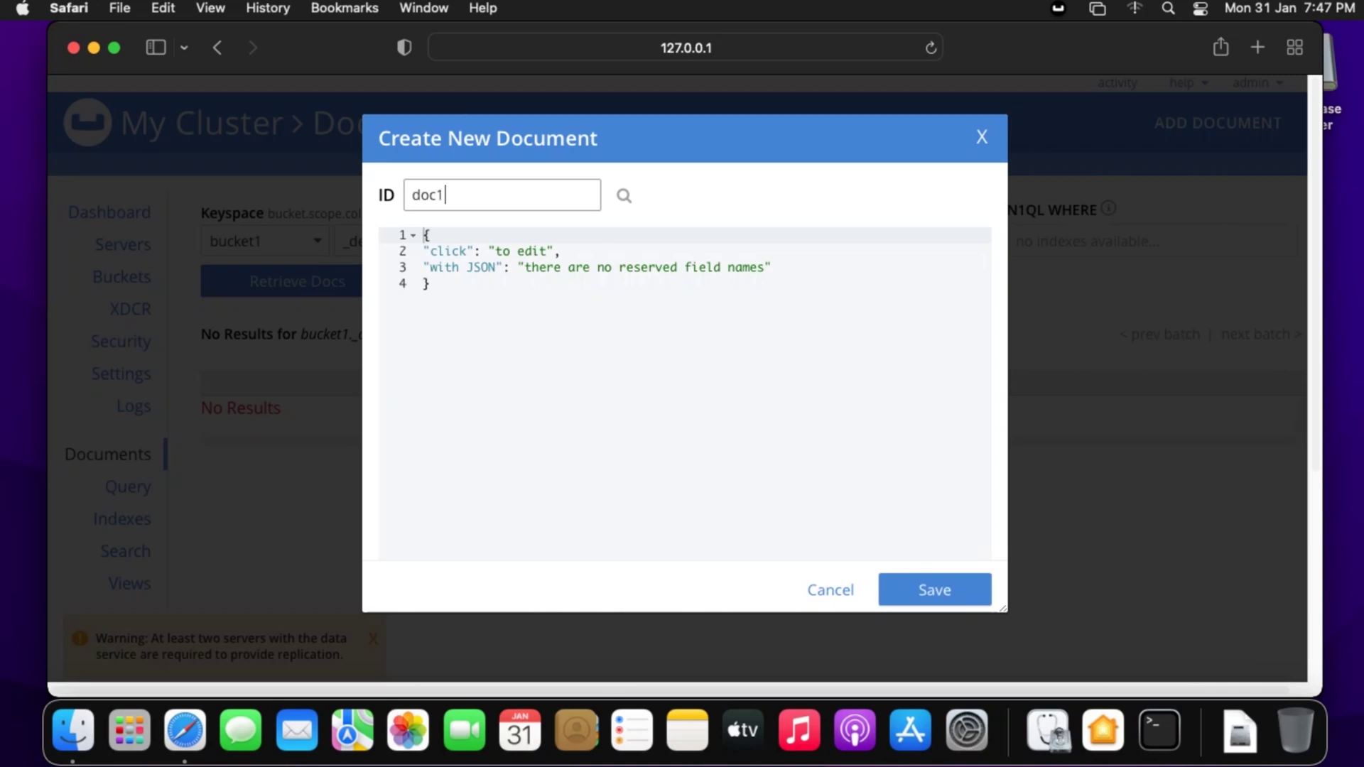
left_click(934, 589)
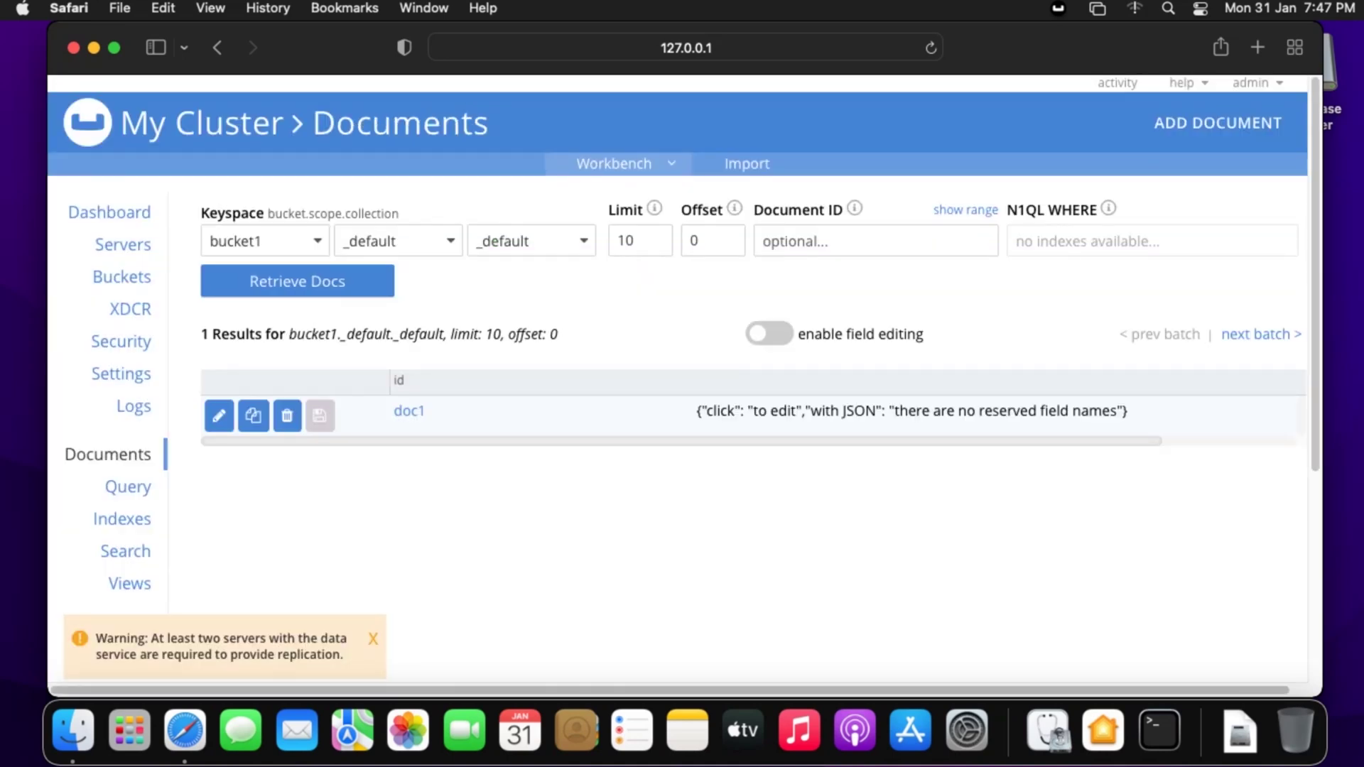
left_click(110, 213)
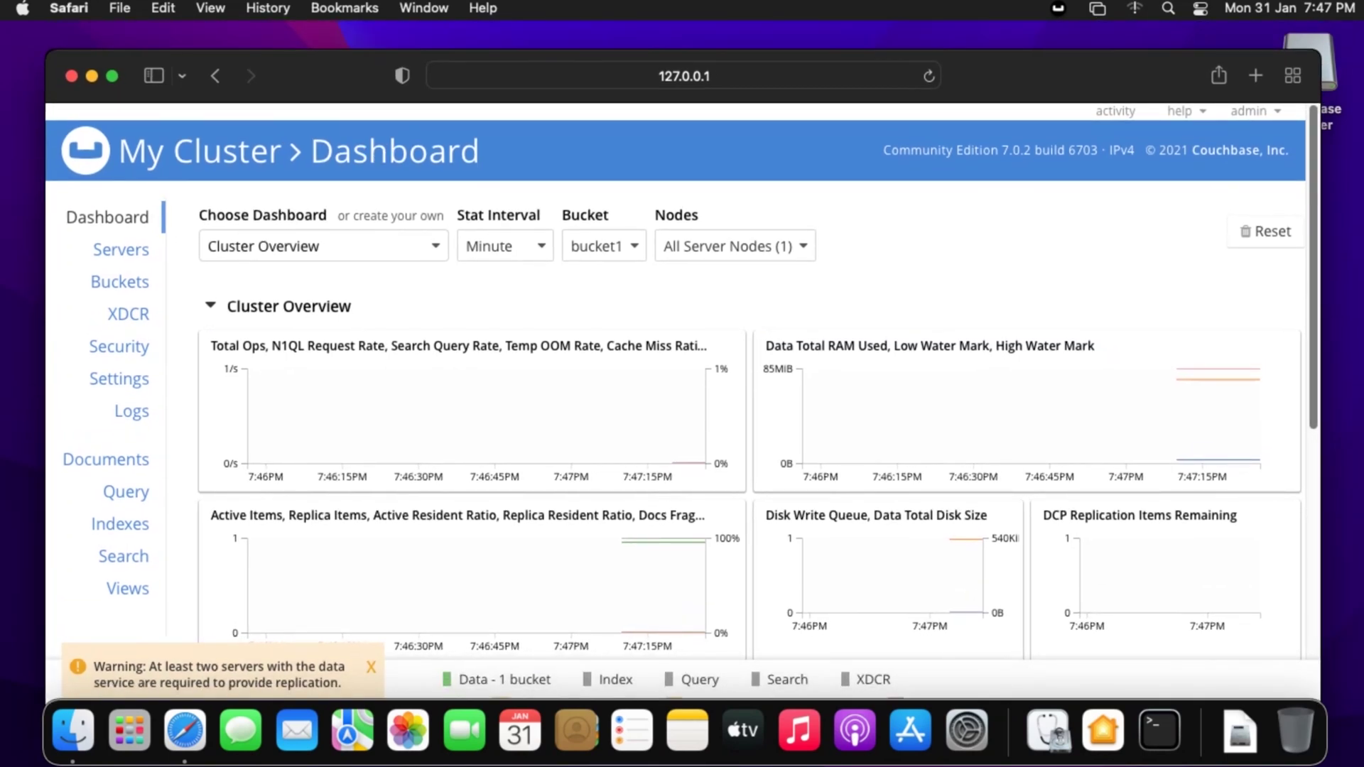
scroll(682, 381, "down", 3)
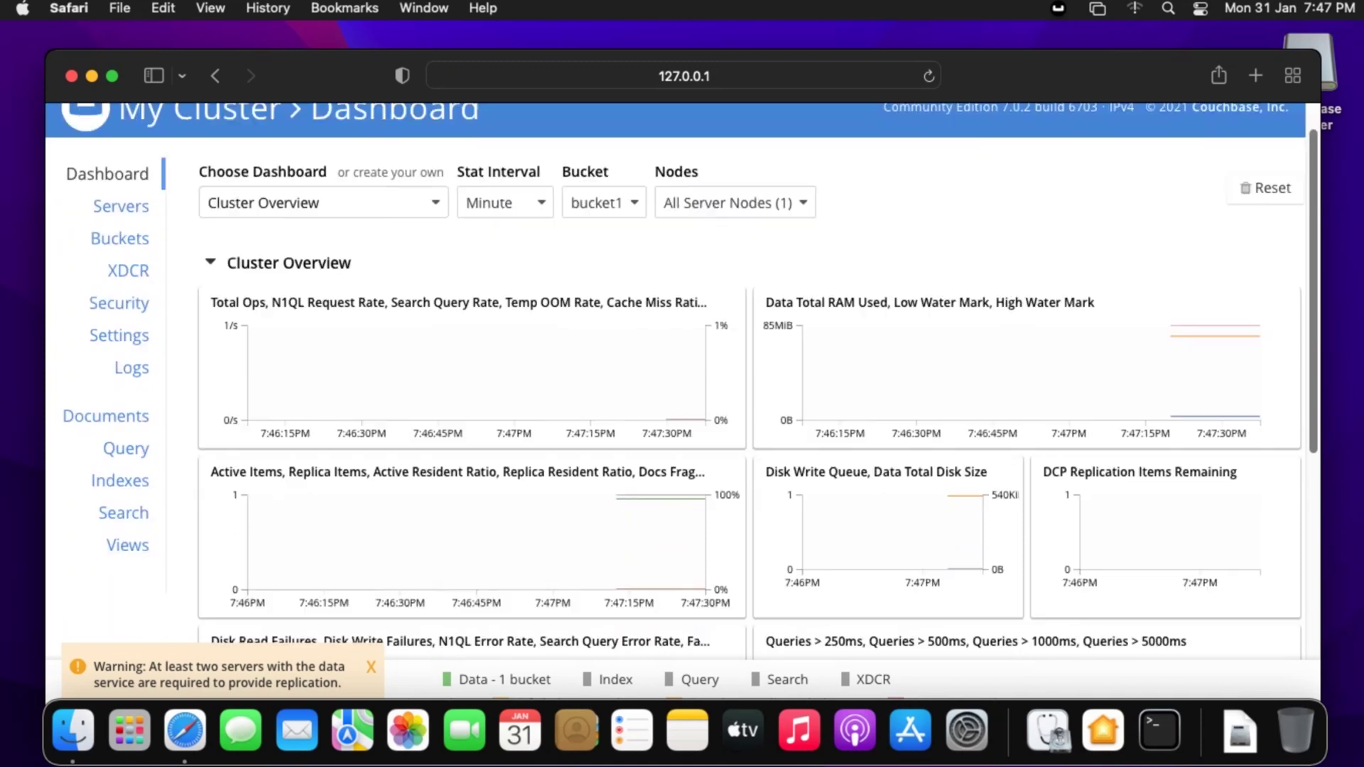
scroll(682, 381, "down", 4)
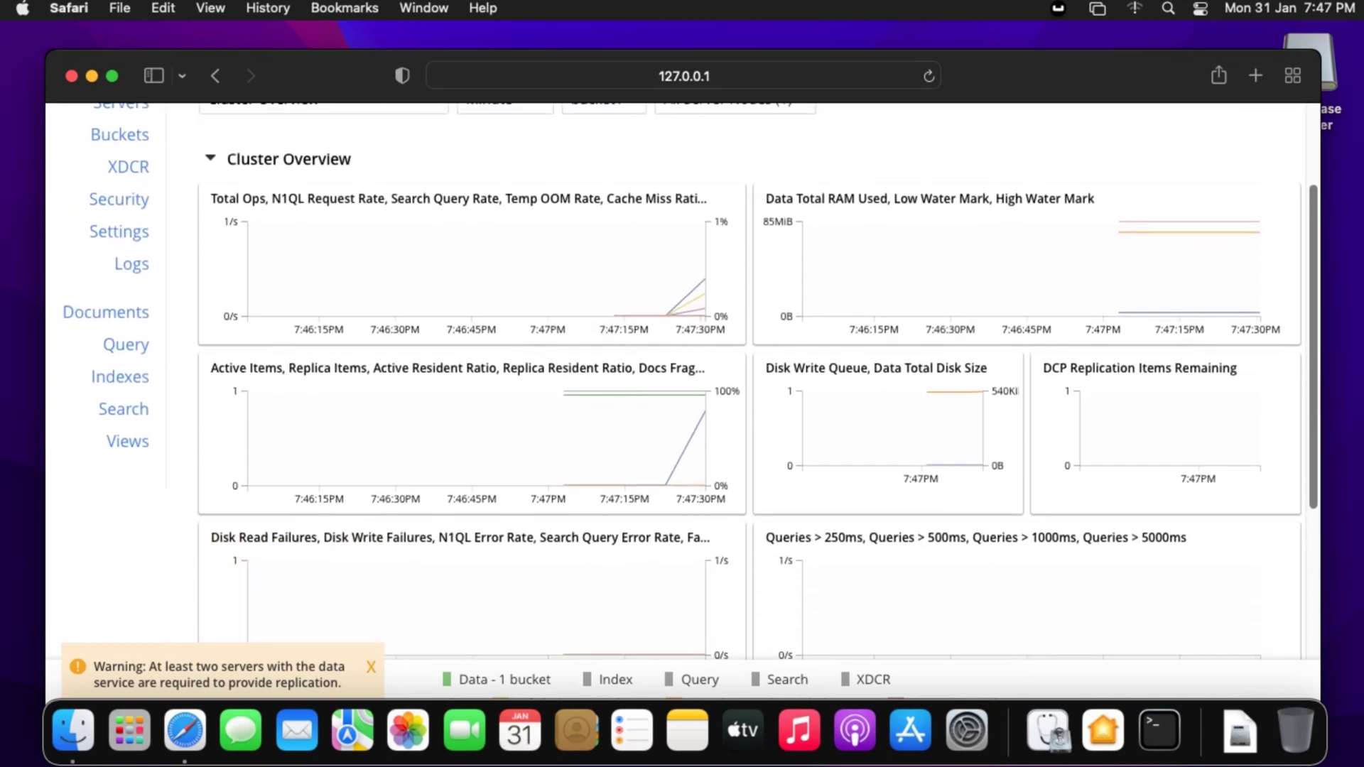
scroll(681, 381, "down", 3)
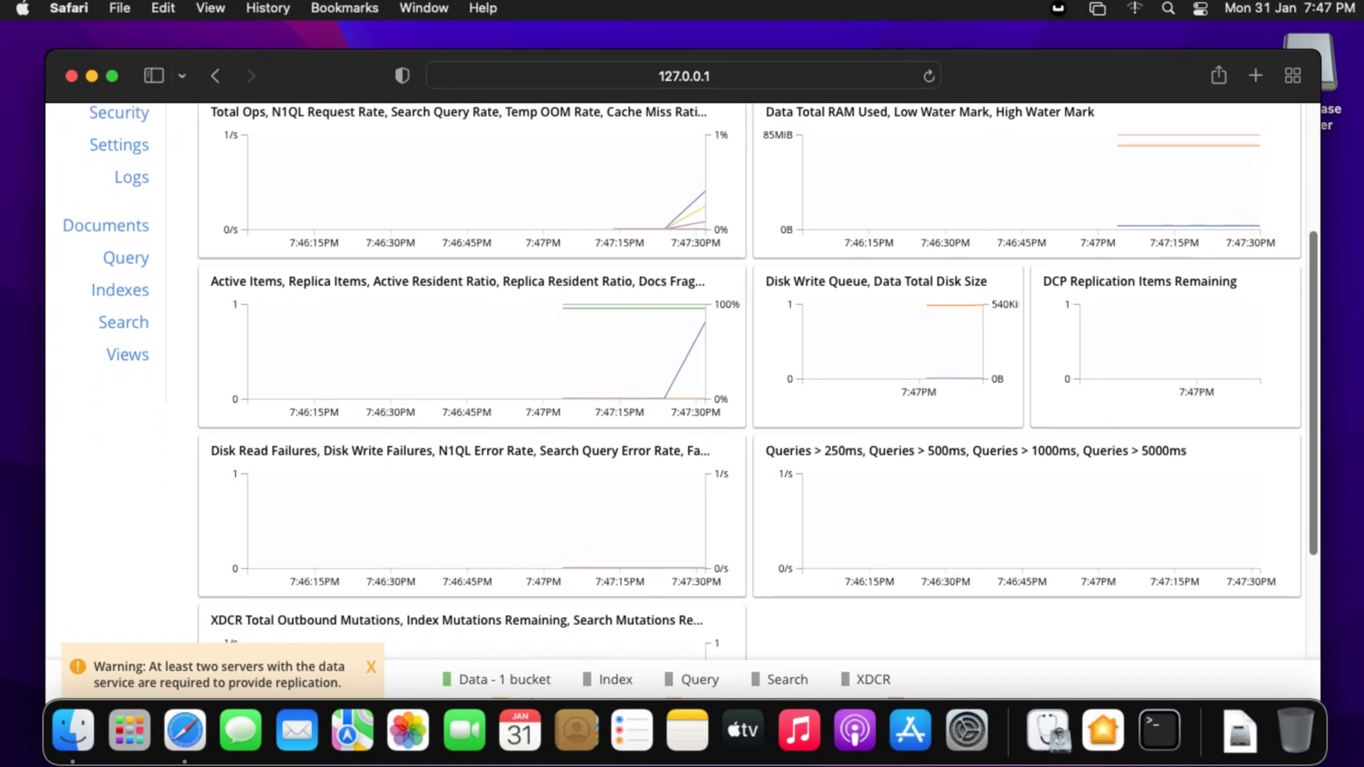
scroll(682, 382, "down", 2)
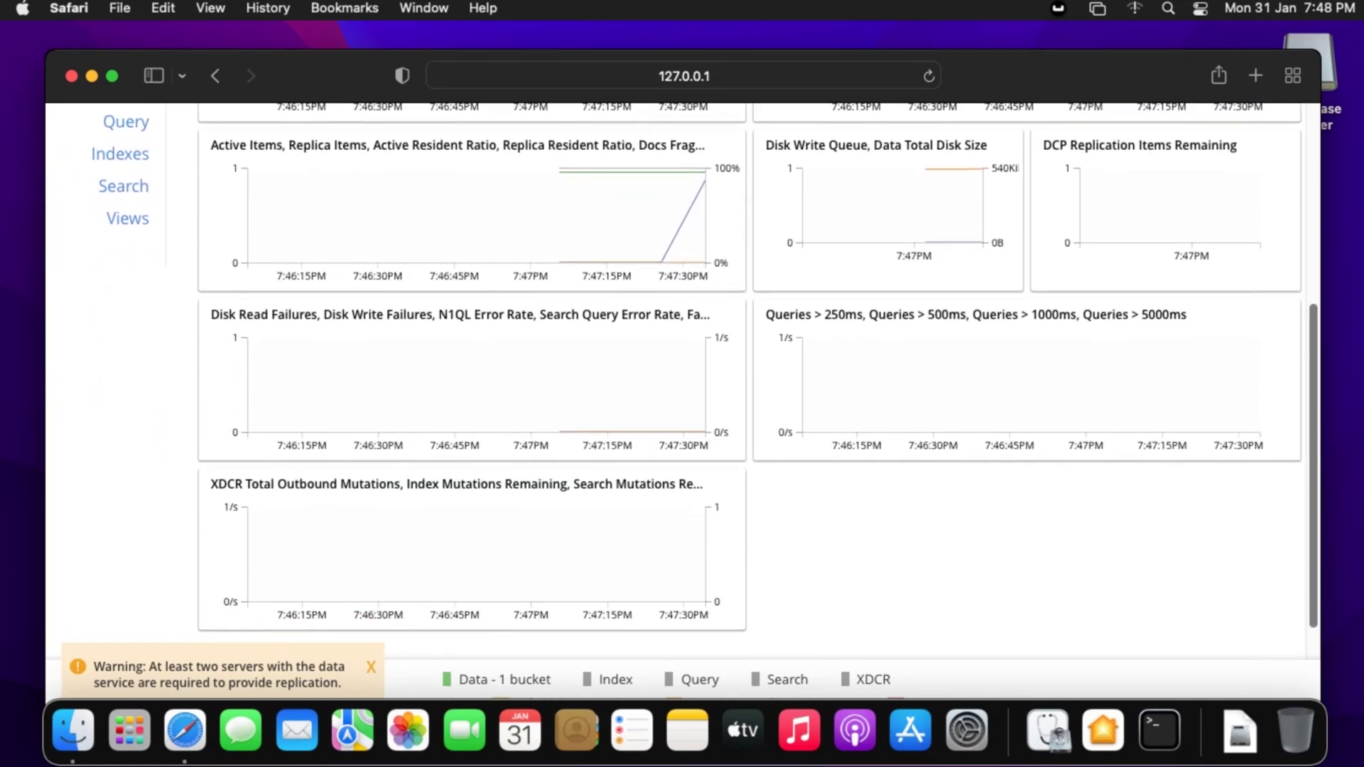
scroll(682, 381, "up", 5)
scroll(682, 381, "up", 3)
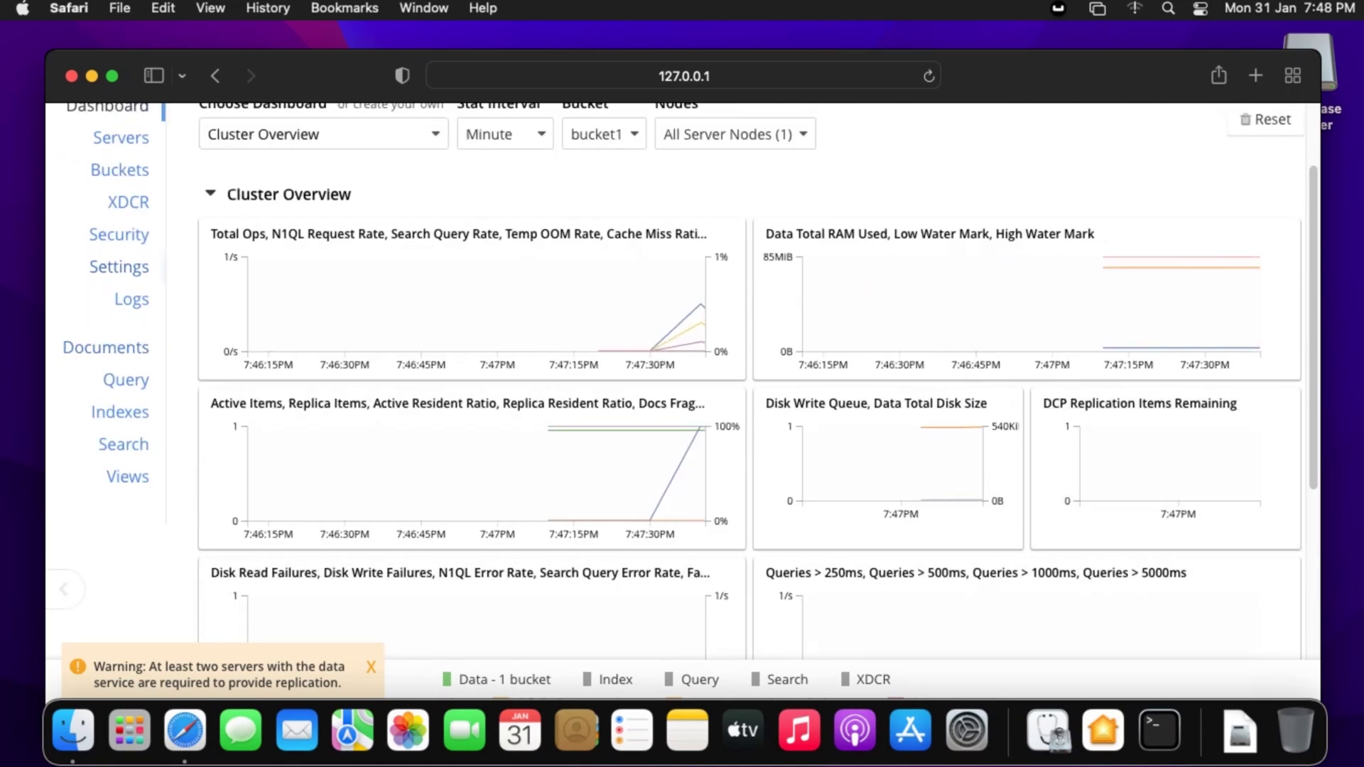
key("super+Tab")
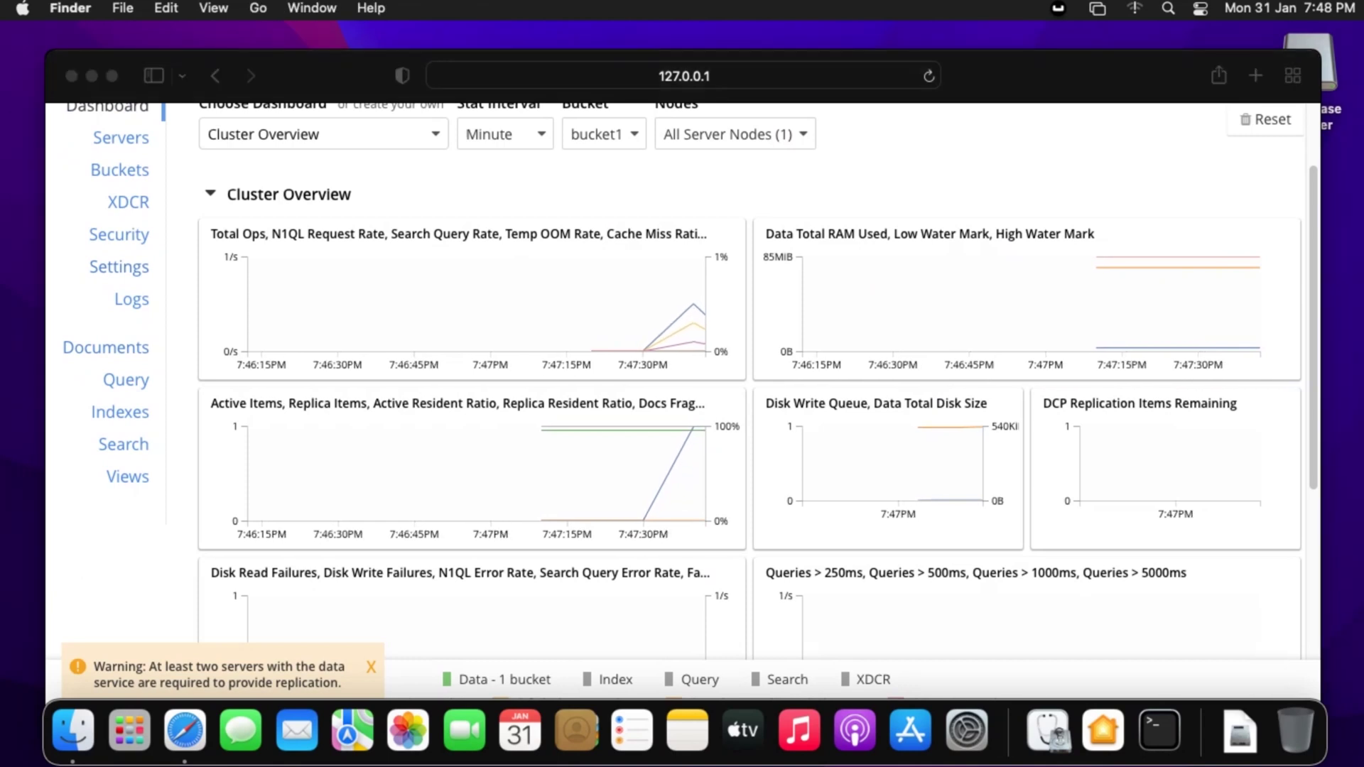
key("Escape")
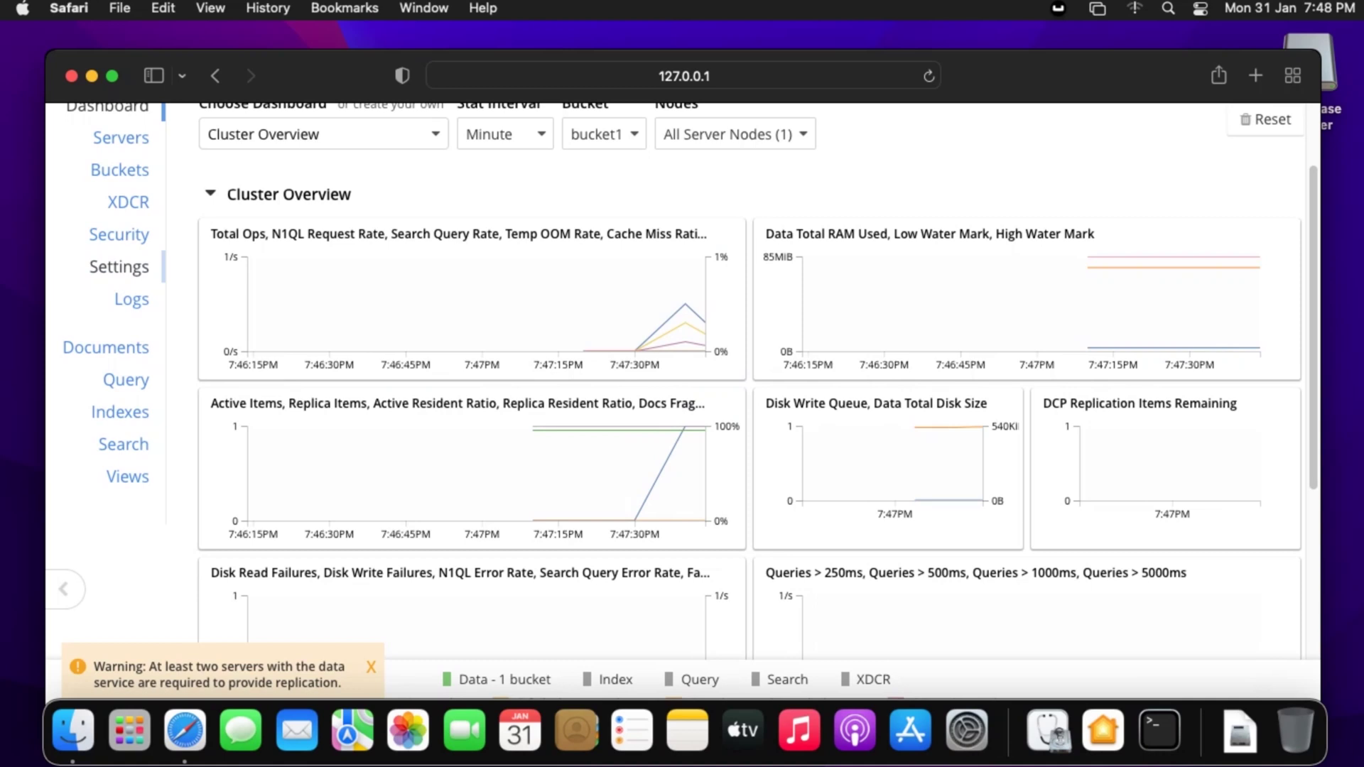
- Review the General settings: Data 512, Index 512, Search 256 MiB quotas and 120-second auto-failover
left_click(119, 267)
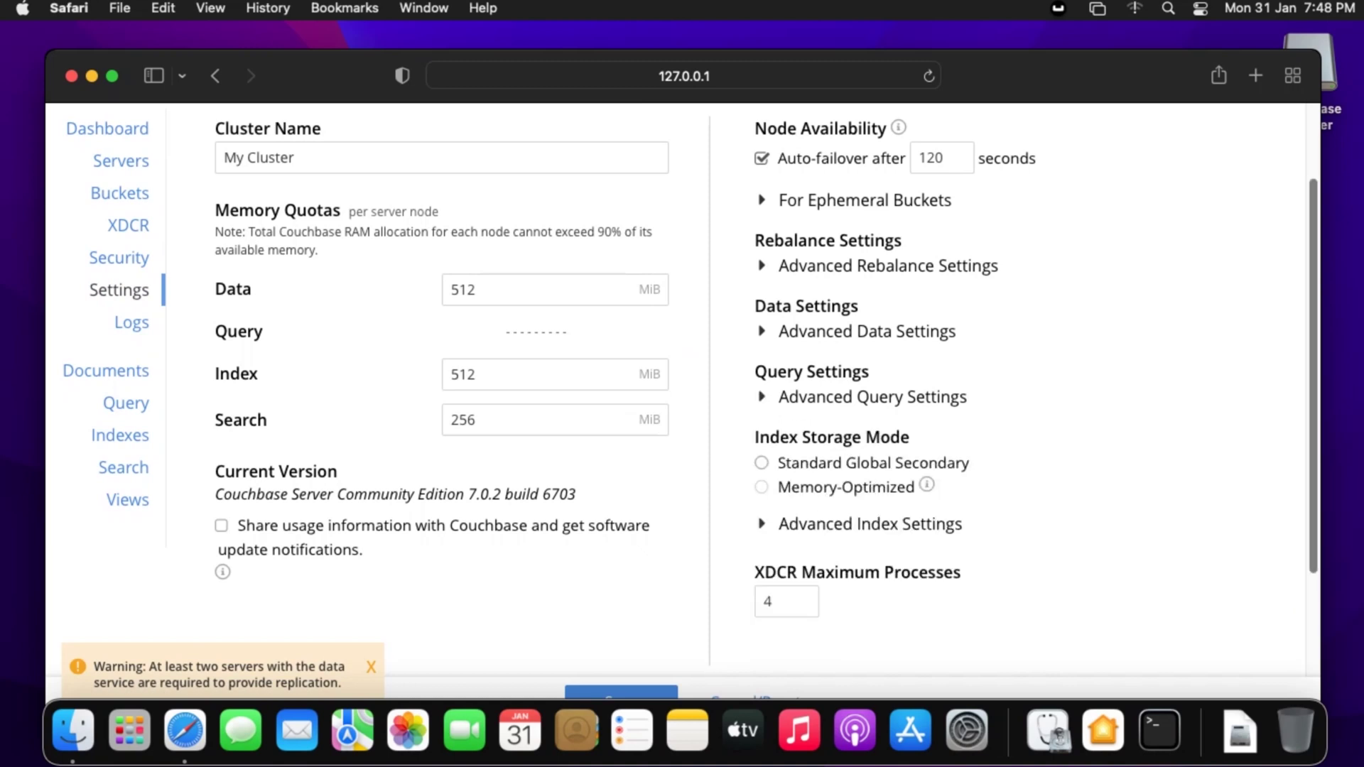
scroll(682, 388, "down", 3)
scroll(682, 387, "up", 1)
scroll(682, 375, "up", 2)
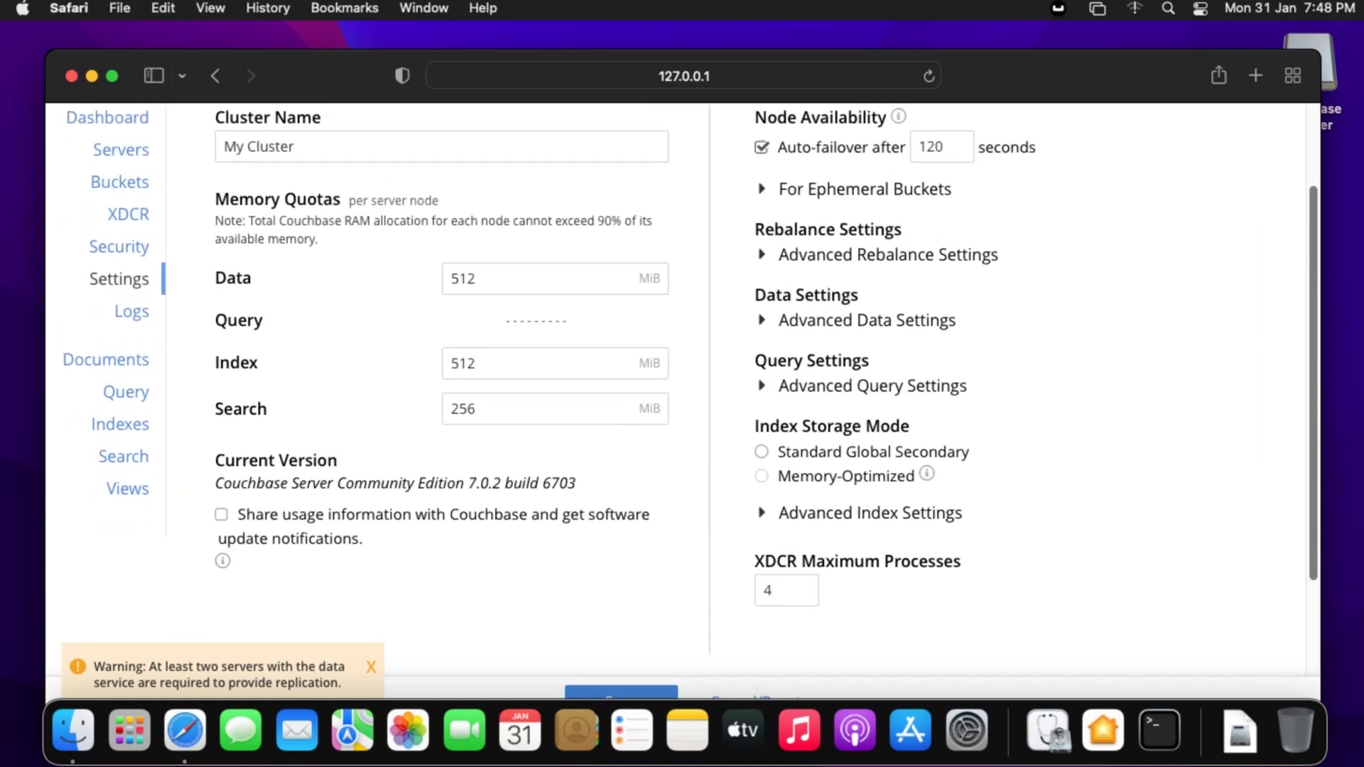
scroll(682, 388, "up", 1)
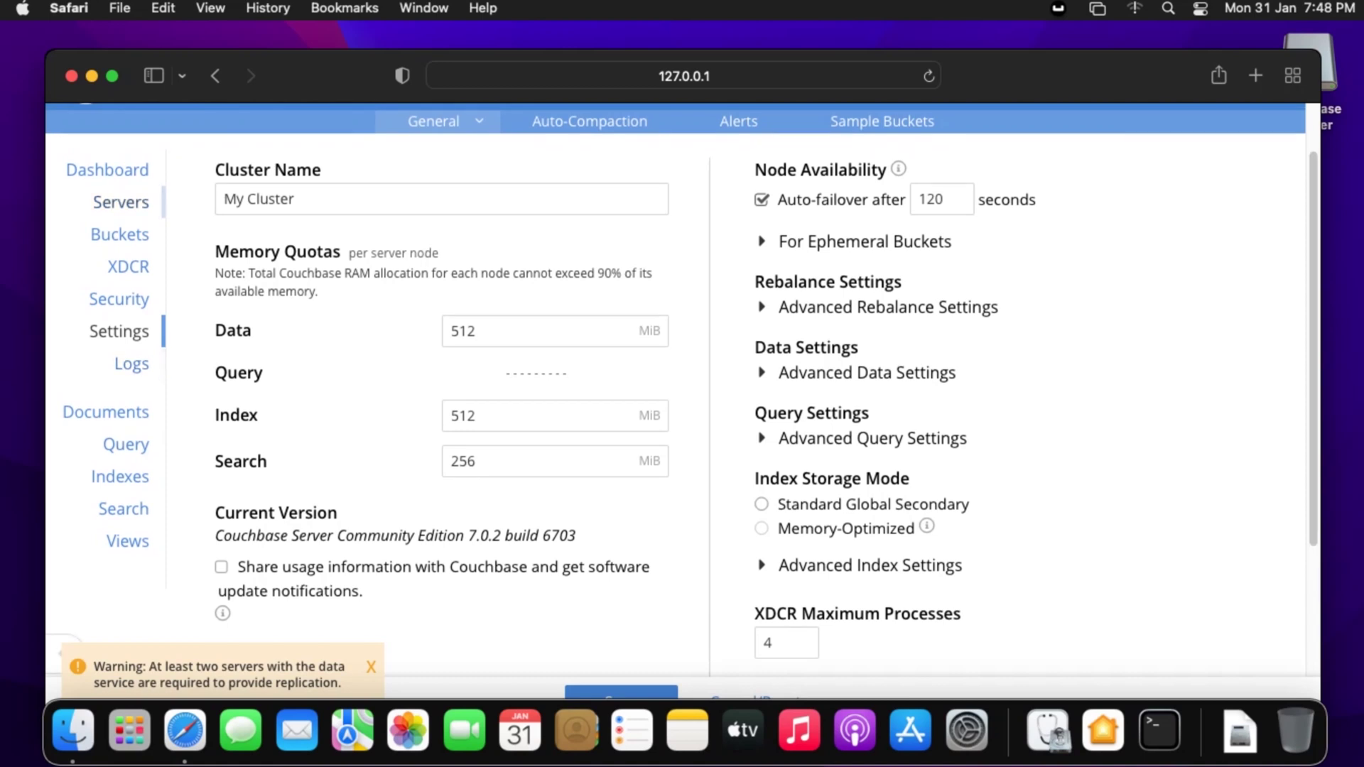
- Inspect the 127.0.0.1 server's details, then view the Security page's empty Users list
left_click(120, 202)
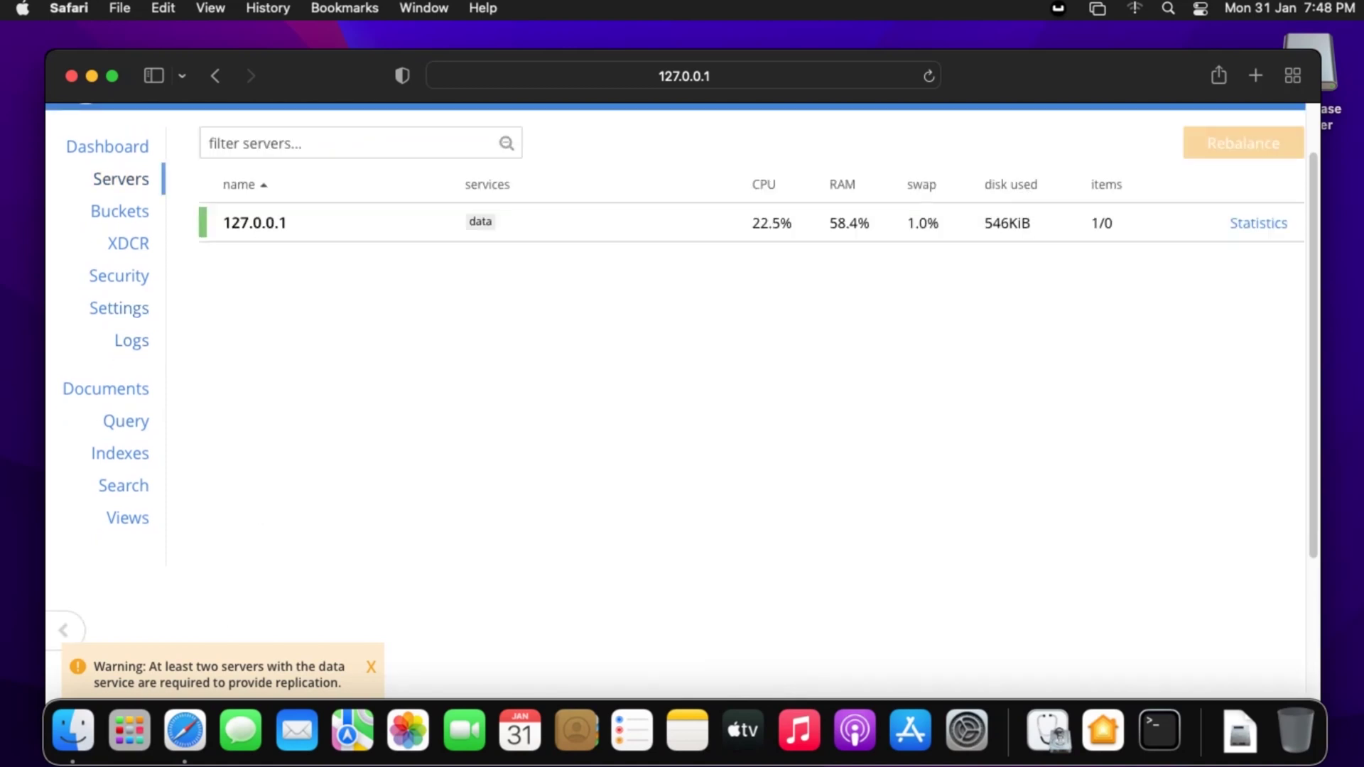
left_click(356, 222)
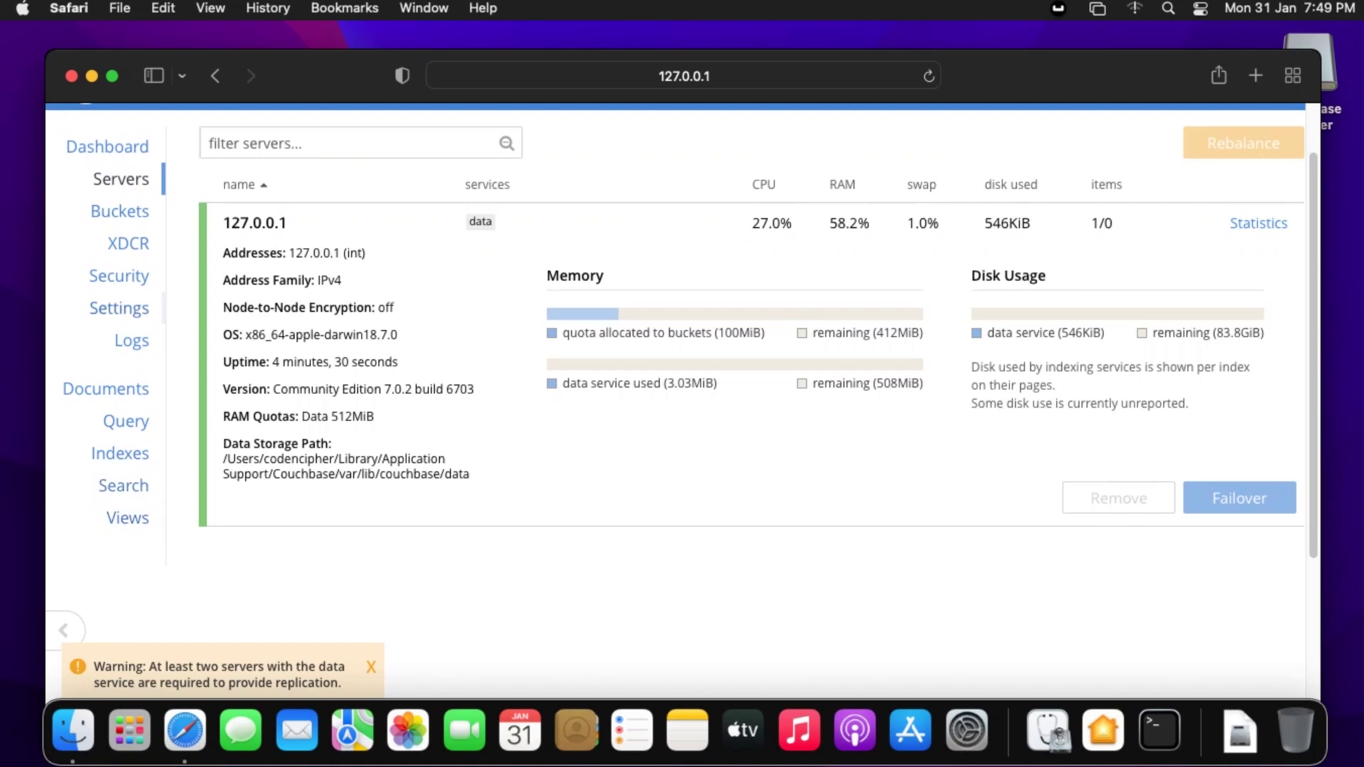
left_click(119, 275)
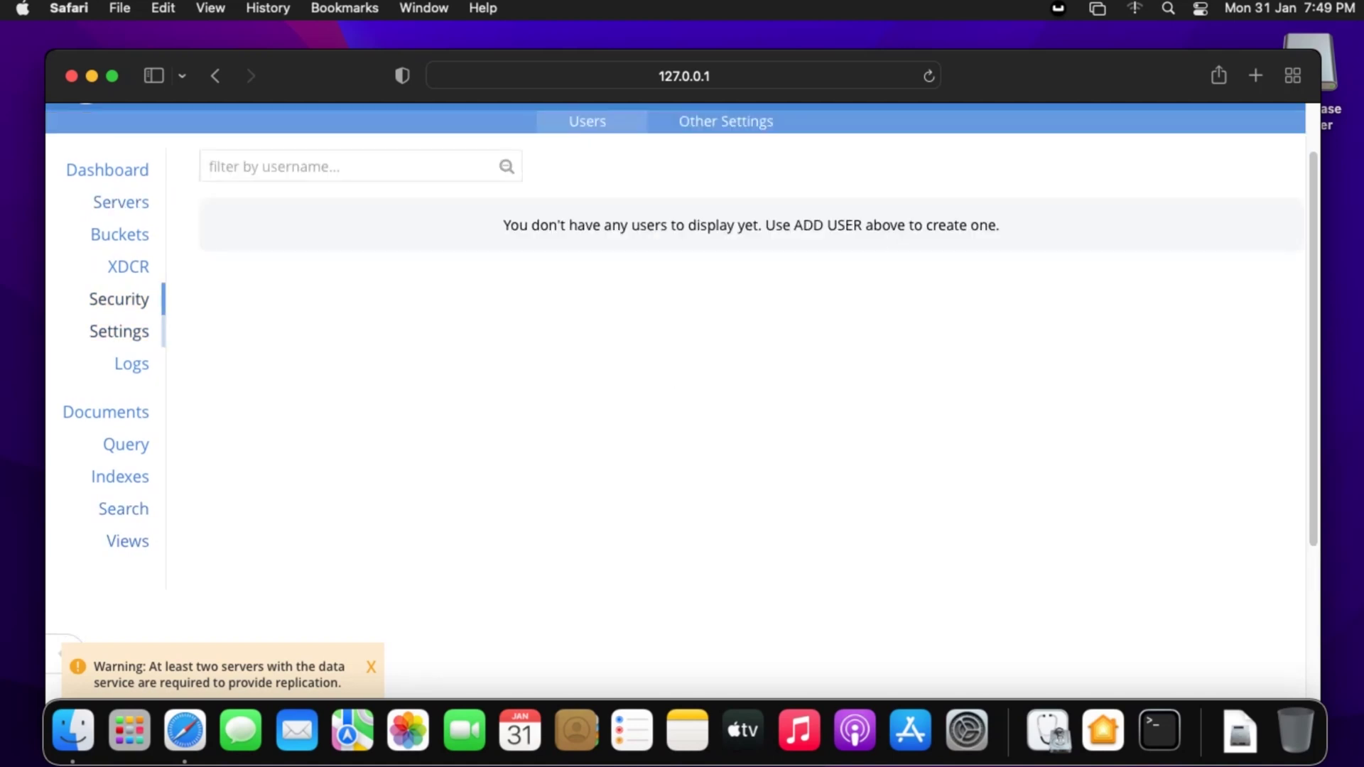
- Return to the My Cluster General settings with its 512/512/256 MiB quotas
left_click(118, 331)
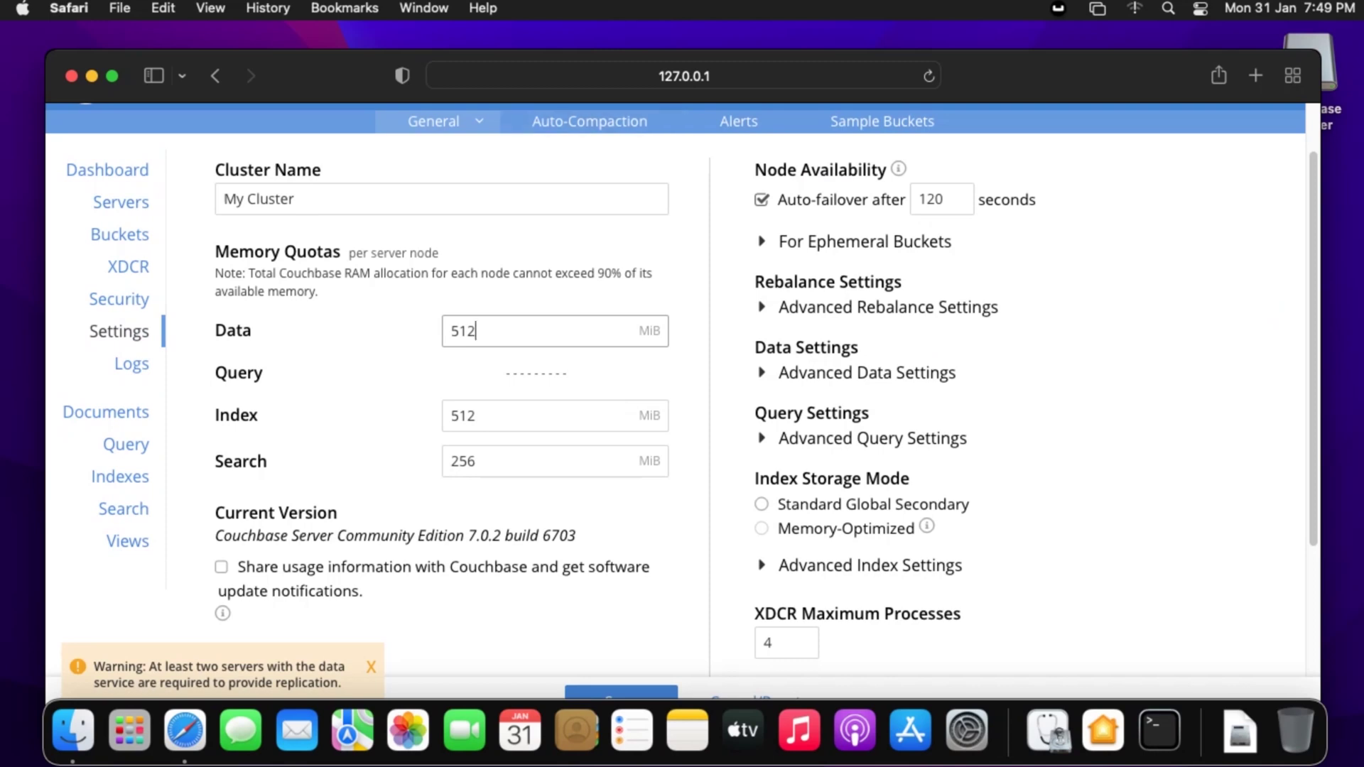
left_click(589, 121)
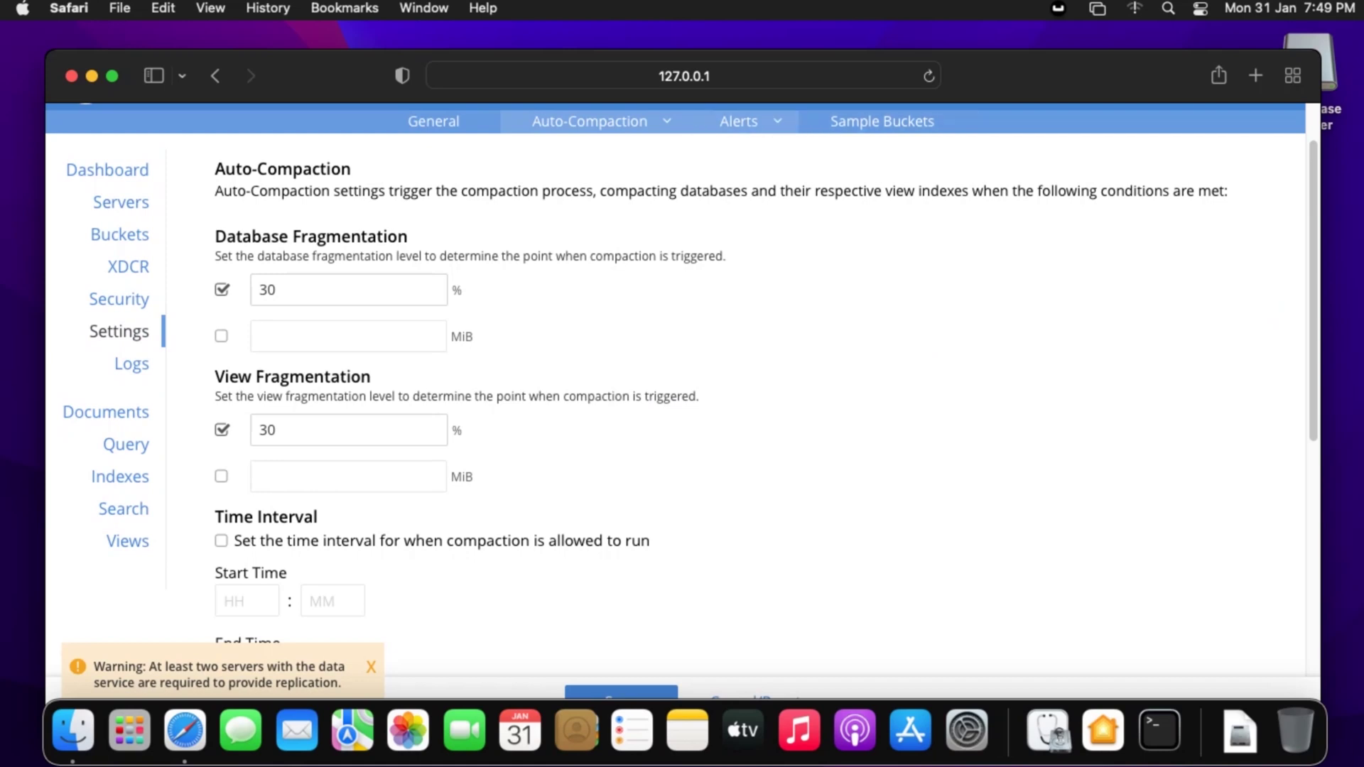
left_click(739, 122)
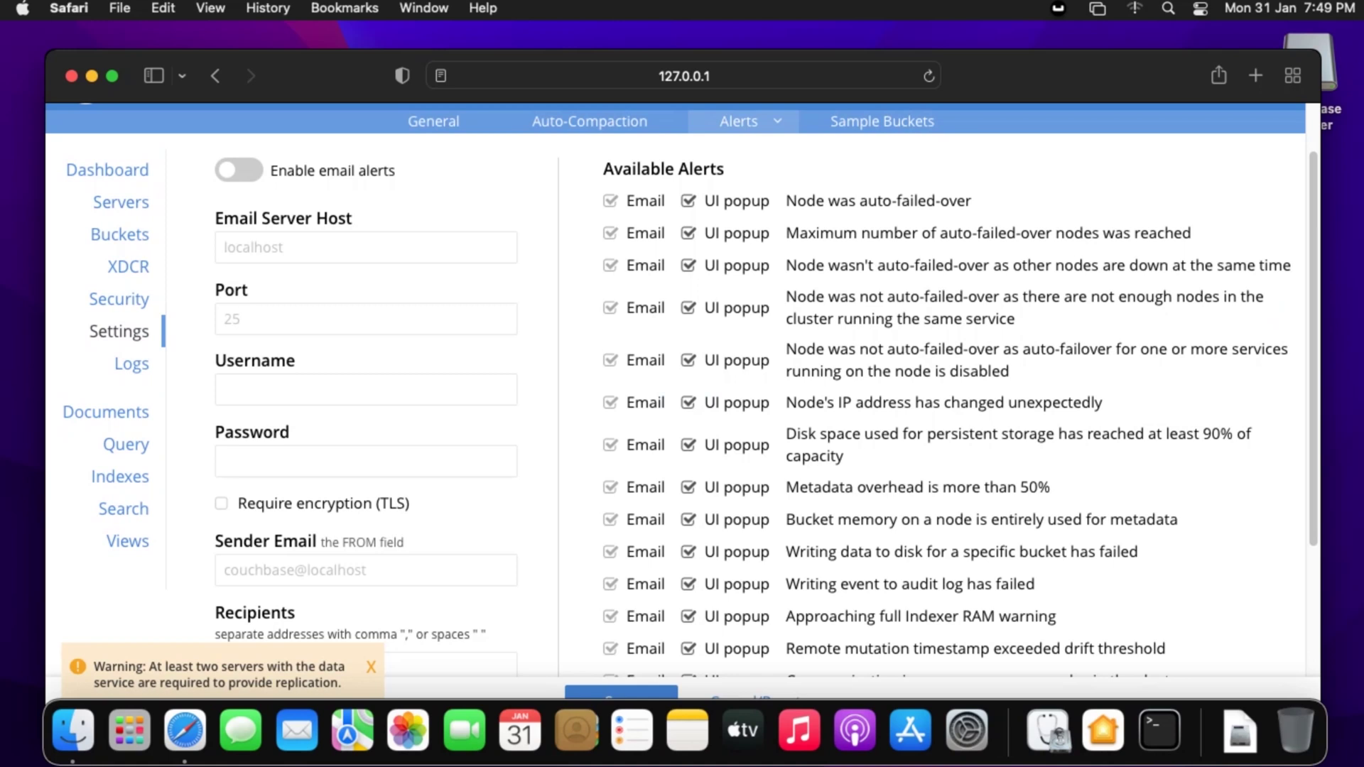
double_click(242, 666)
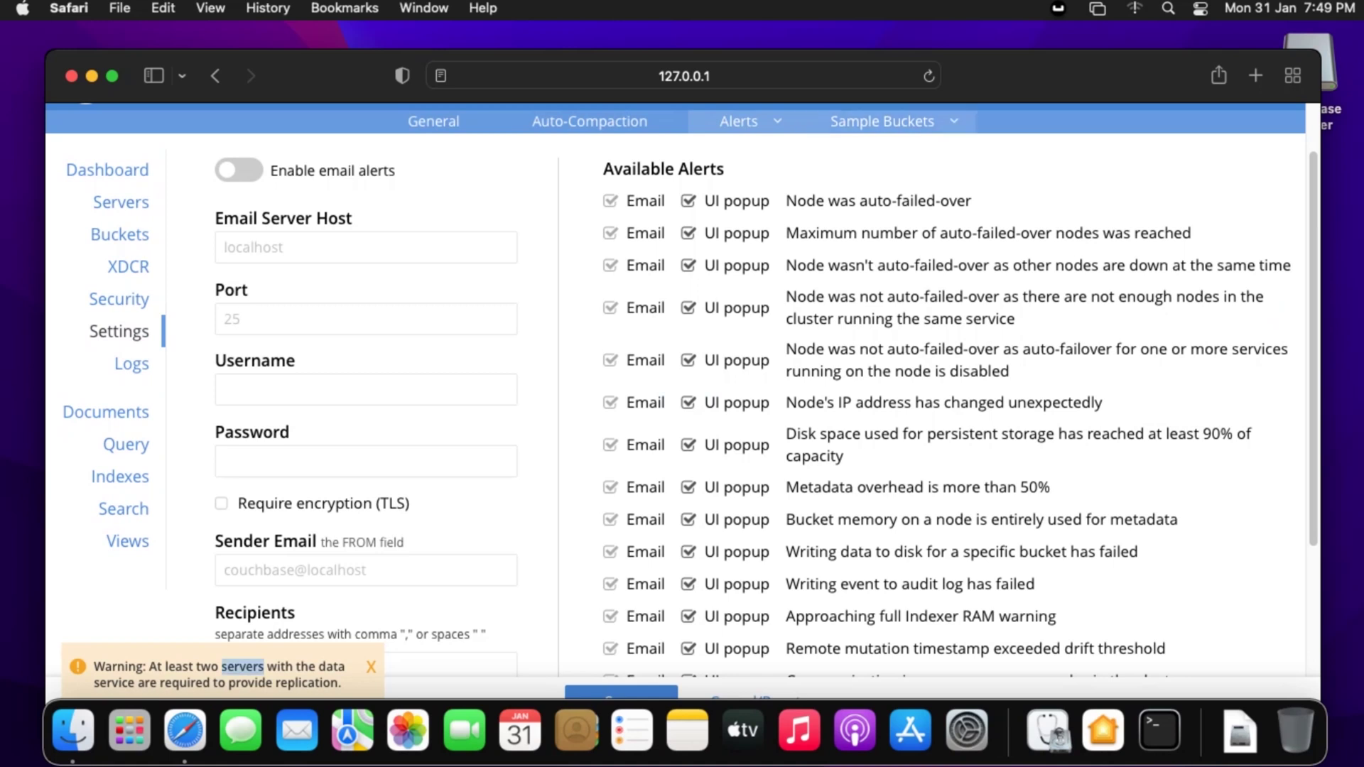
left_click(882, 122)
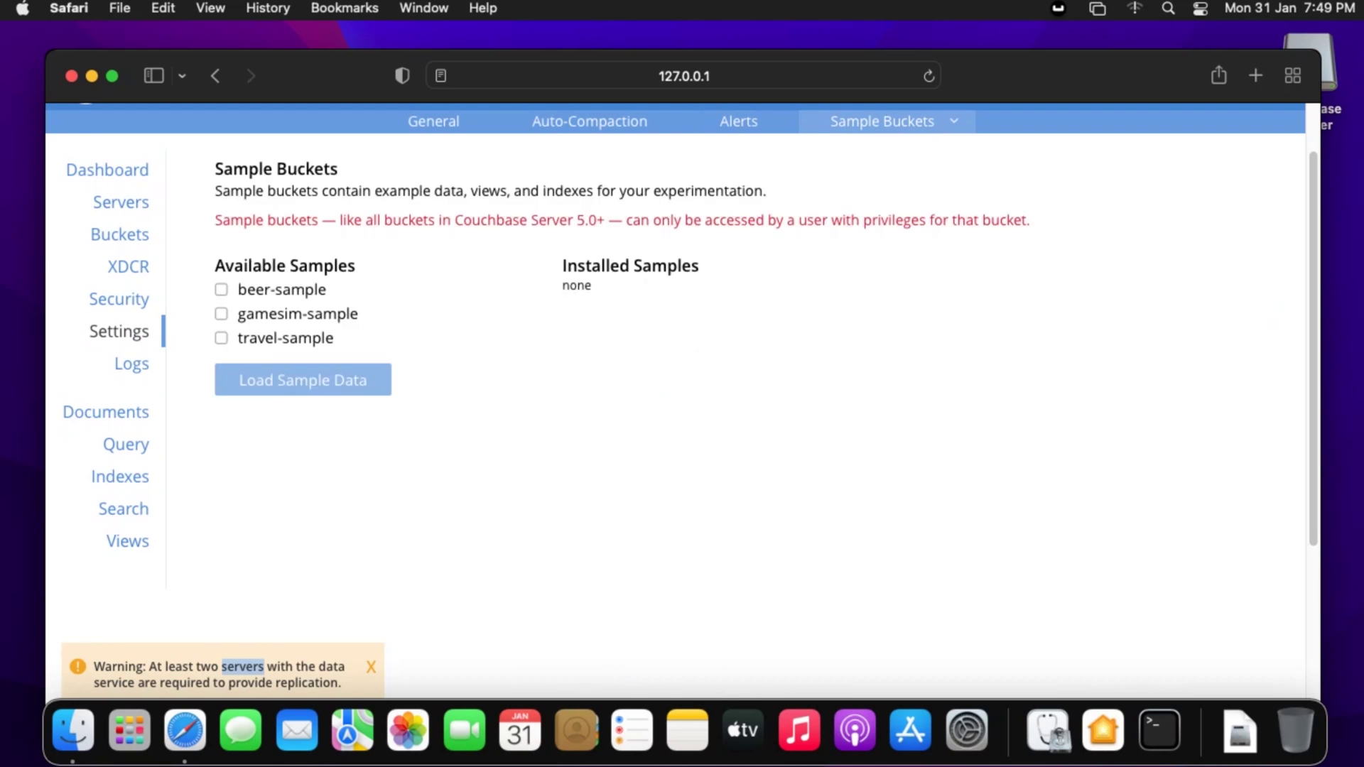
left_click(739, 122)
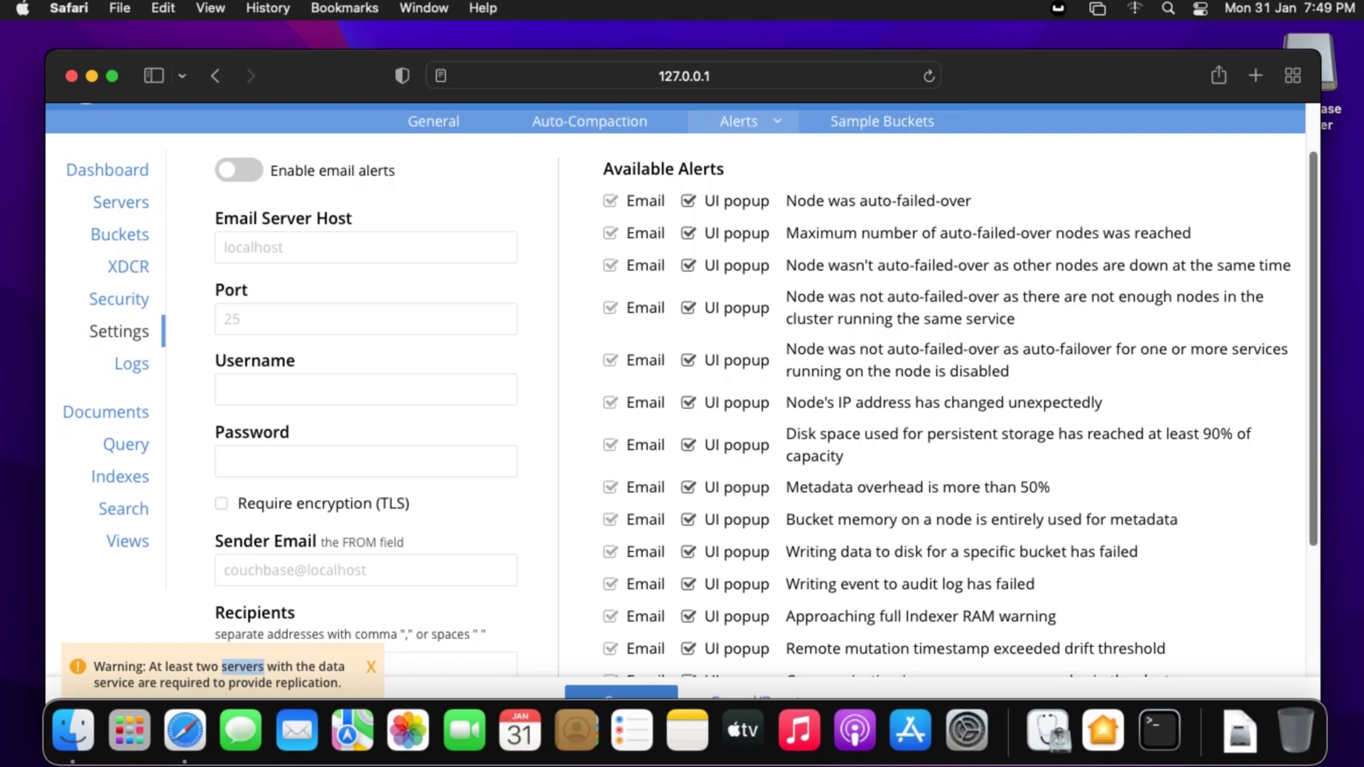
scroll(682, 388, "down", 2)
scroll(682, 388, "up", 3)
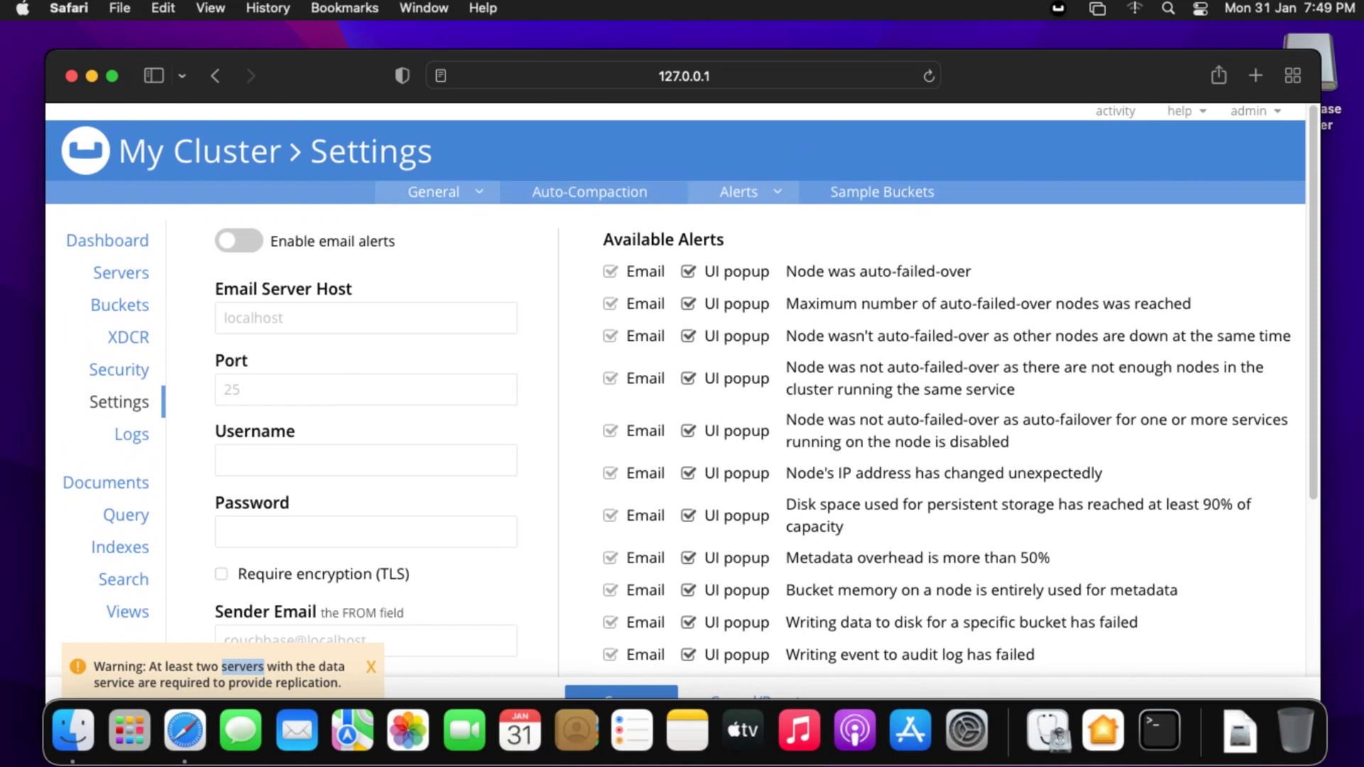
left_click(433, 192)
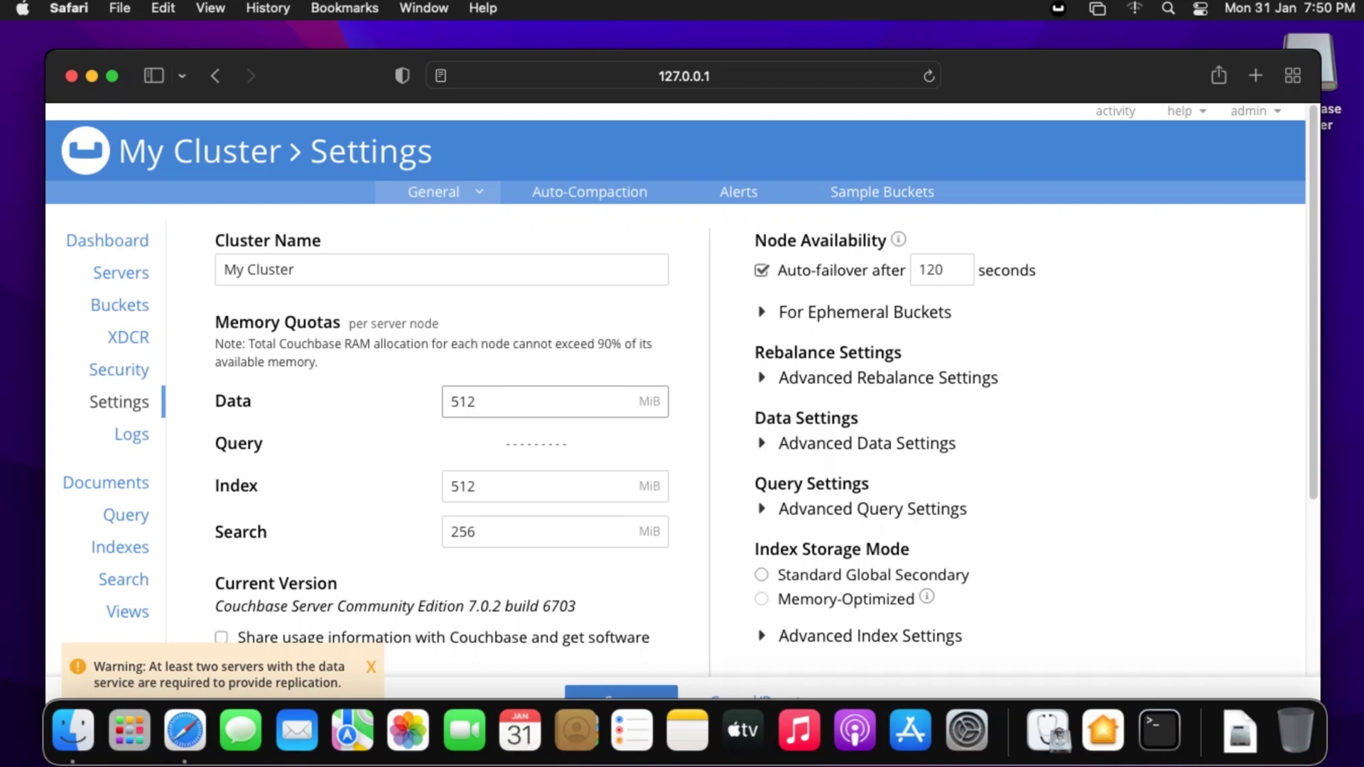
- Expand bucket1 in the Buckets list and open its Edit Bucket Settings dialog
left_click(121, 305)
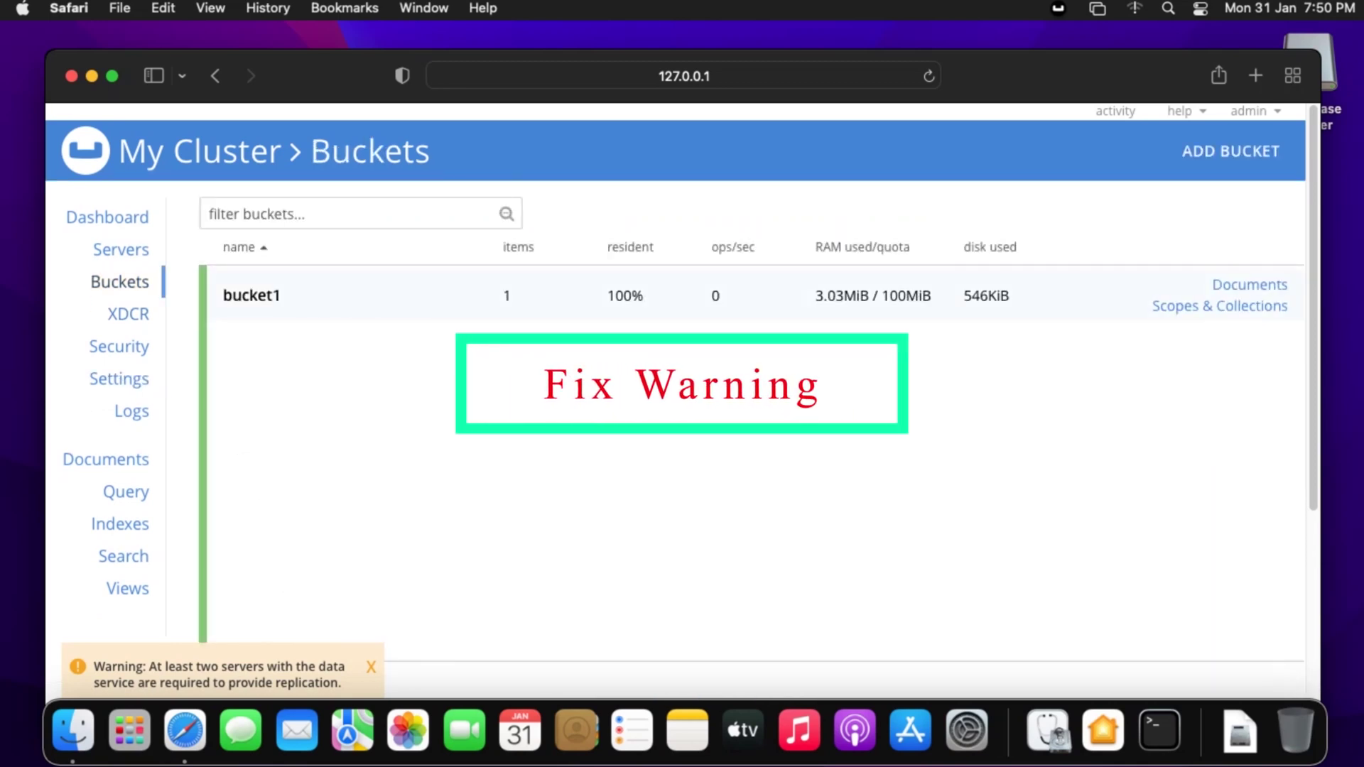
left_click(251, 296)
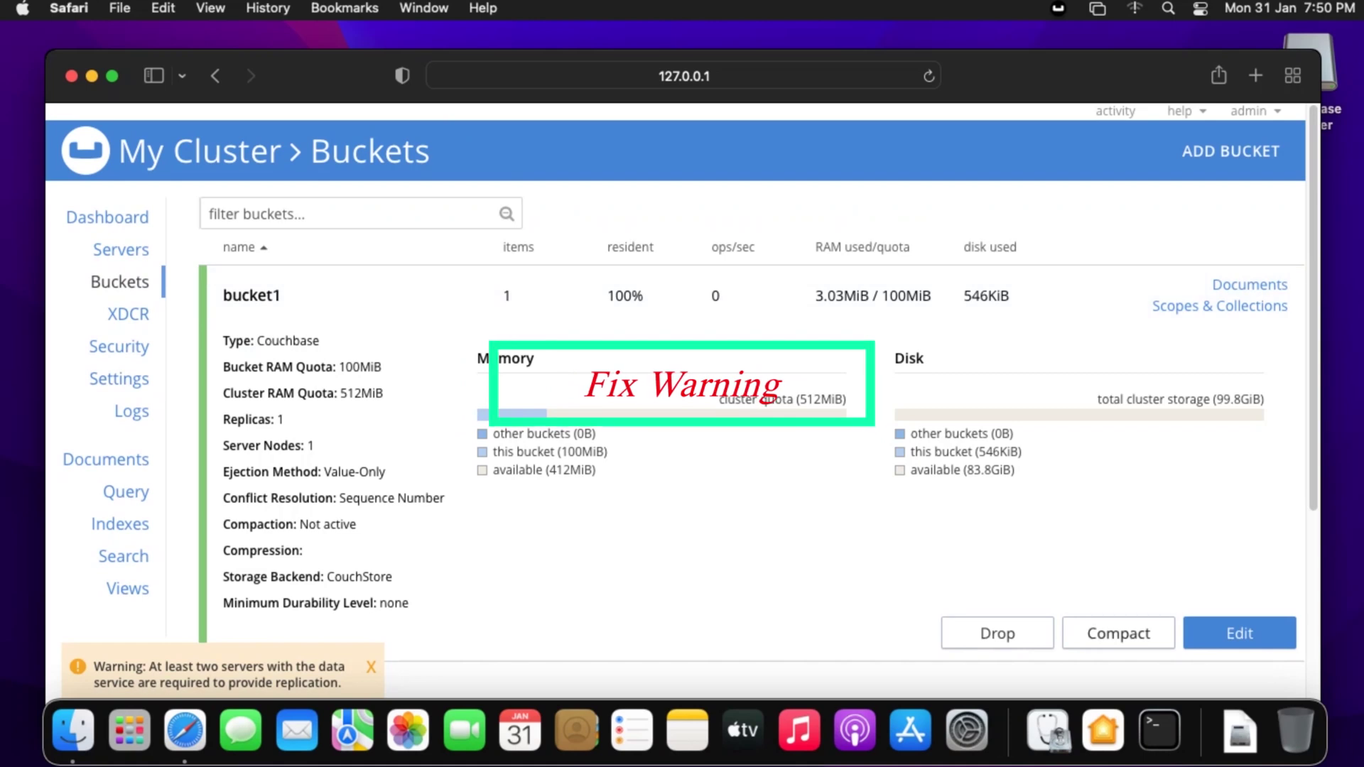
left_click(1240, 633)
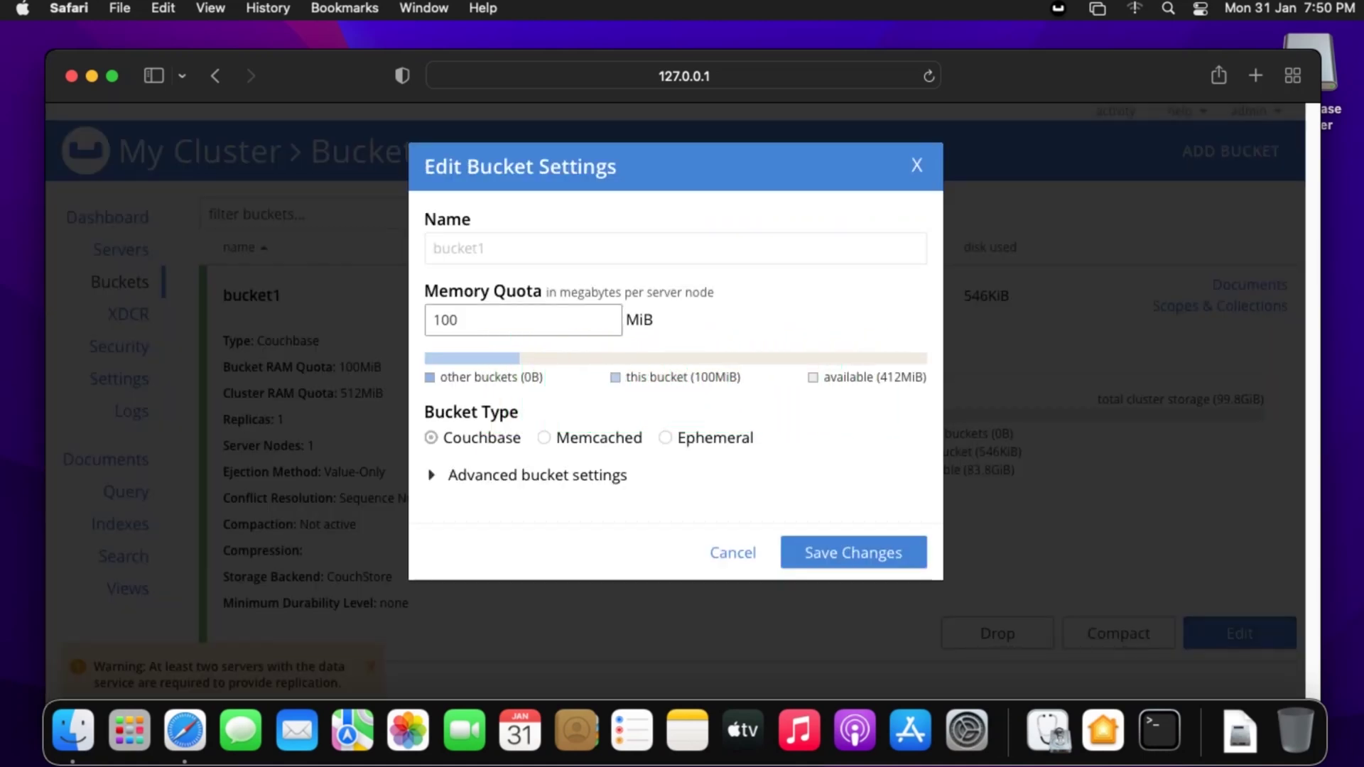
- Uncheck Replicas Enable under bucket1's advanced settings and save the change
left_click(432, 475)
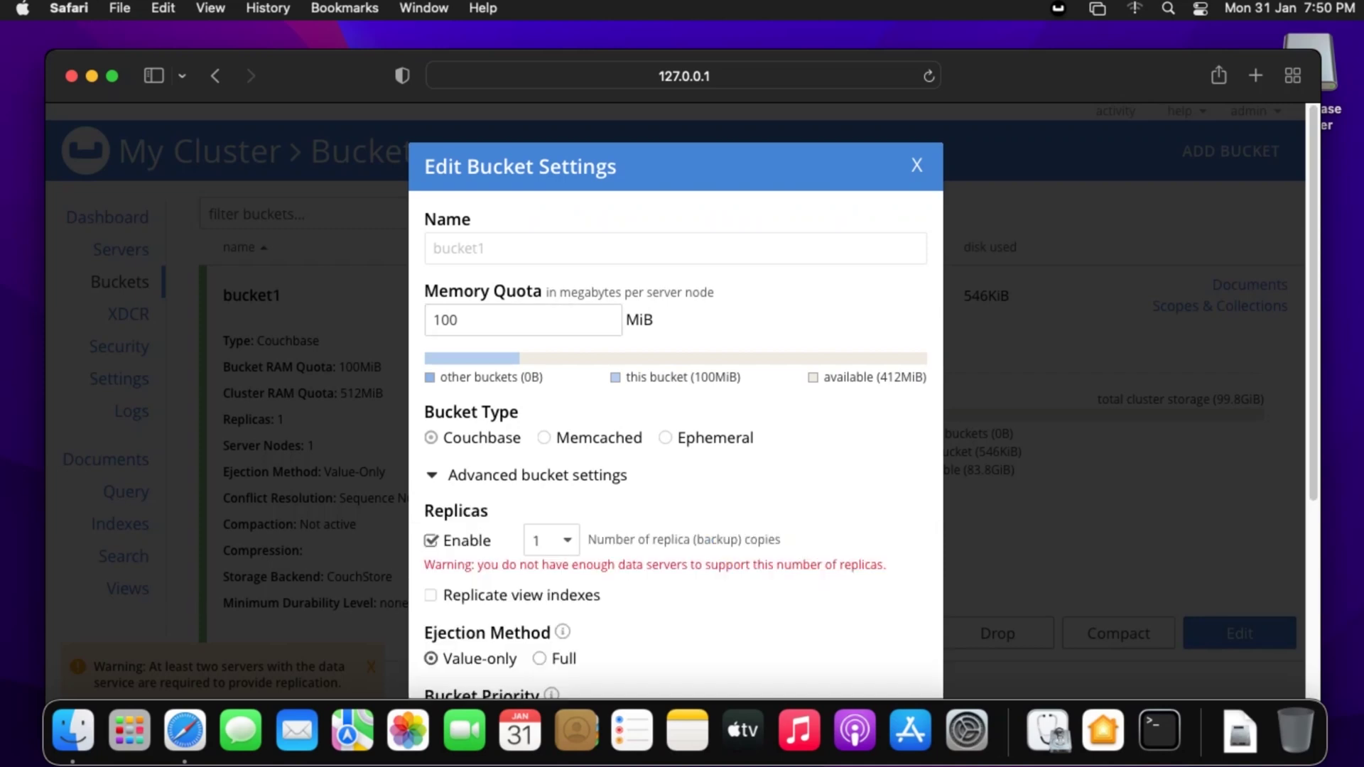
left_click(430, 541)
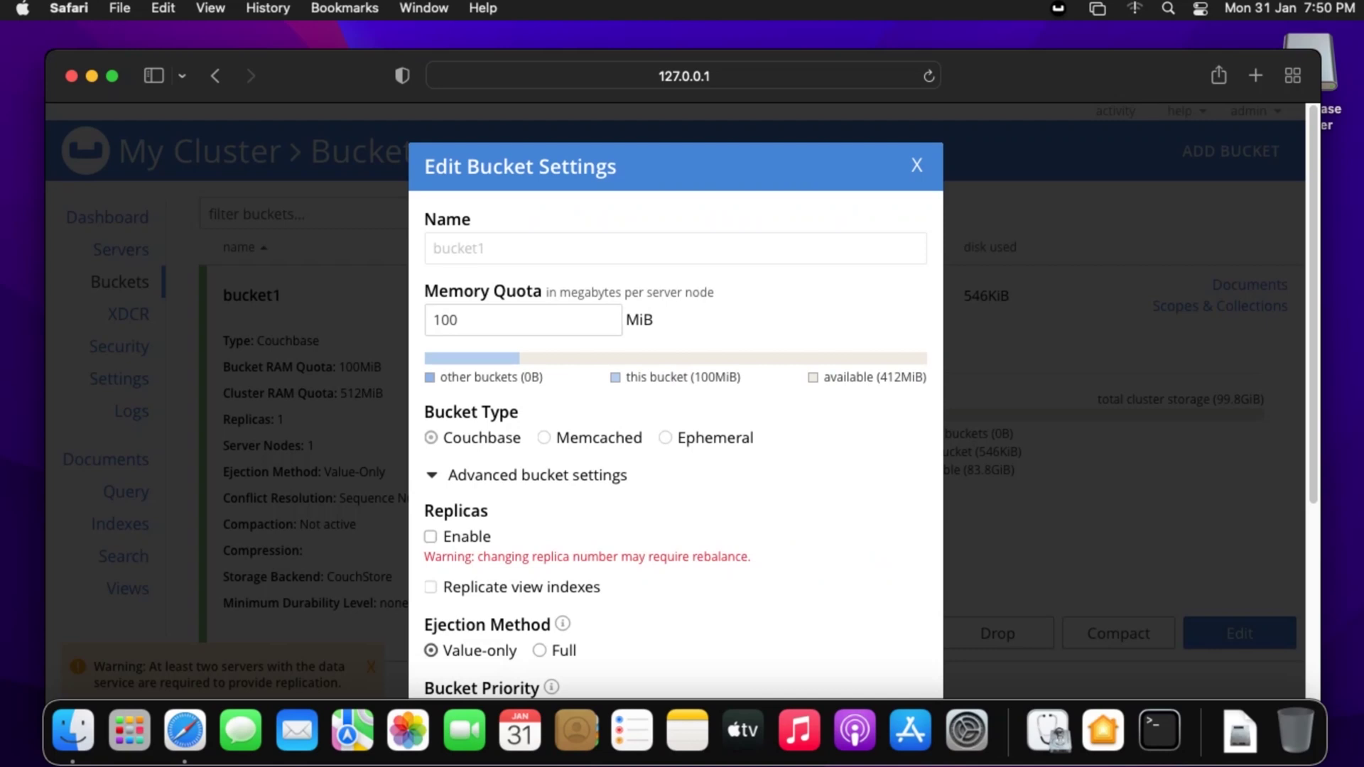
left_click(432, 475)
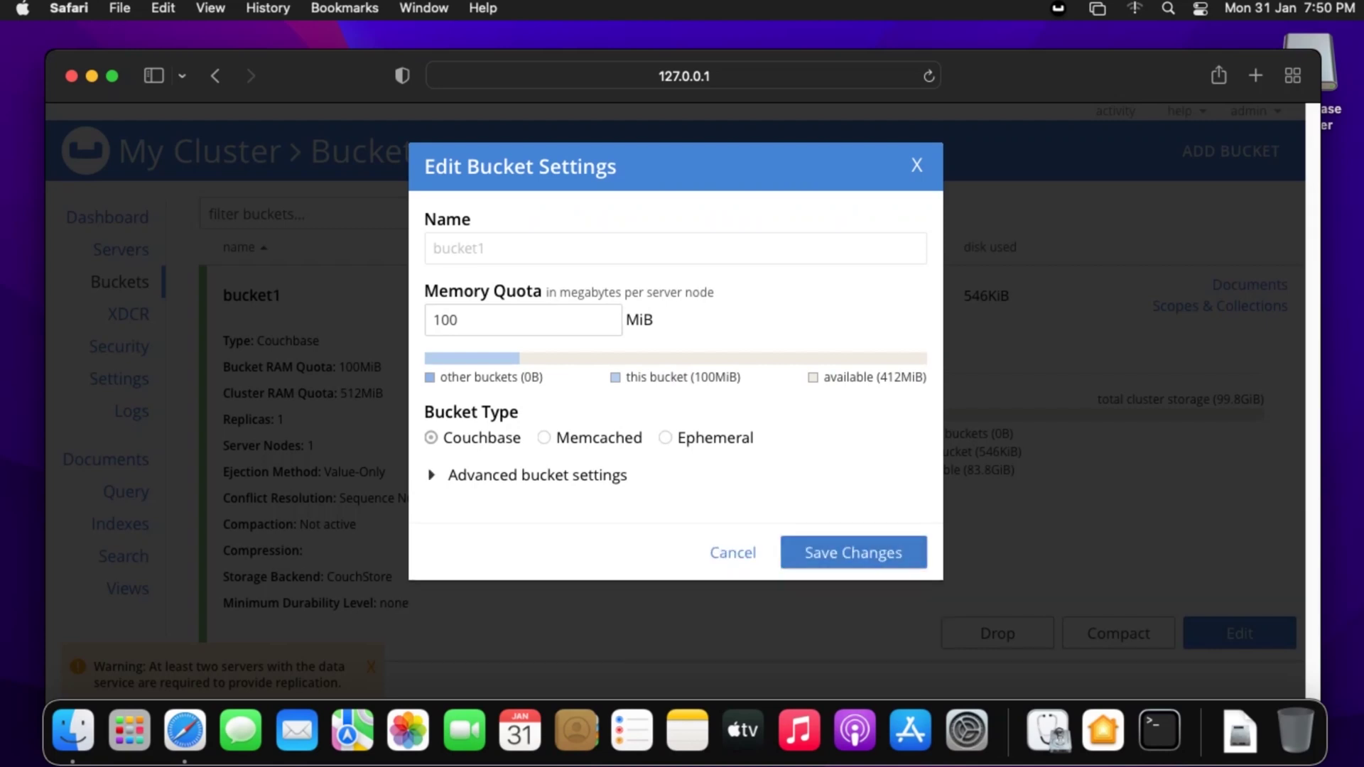
key("Return")
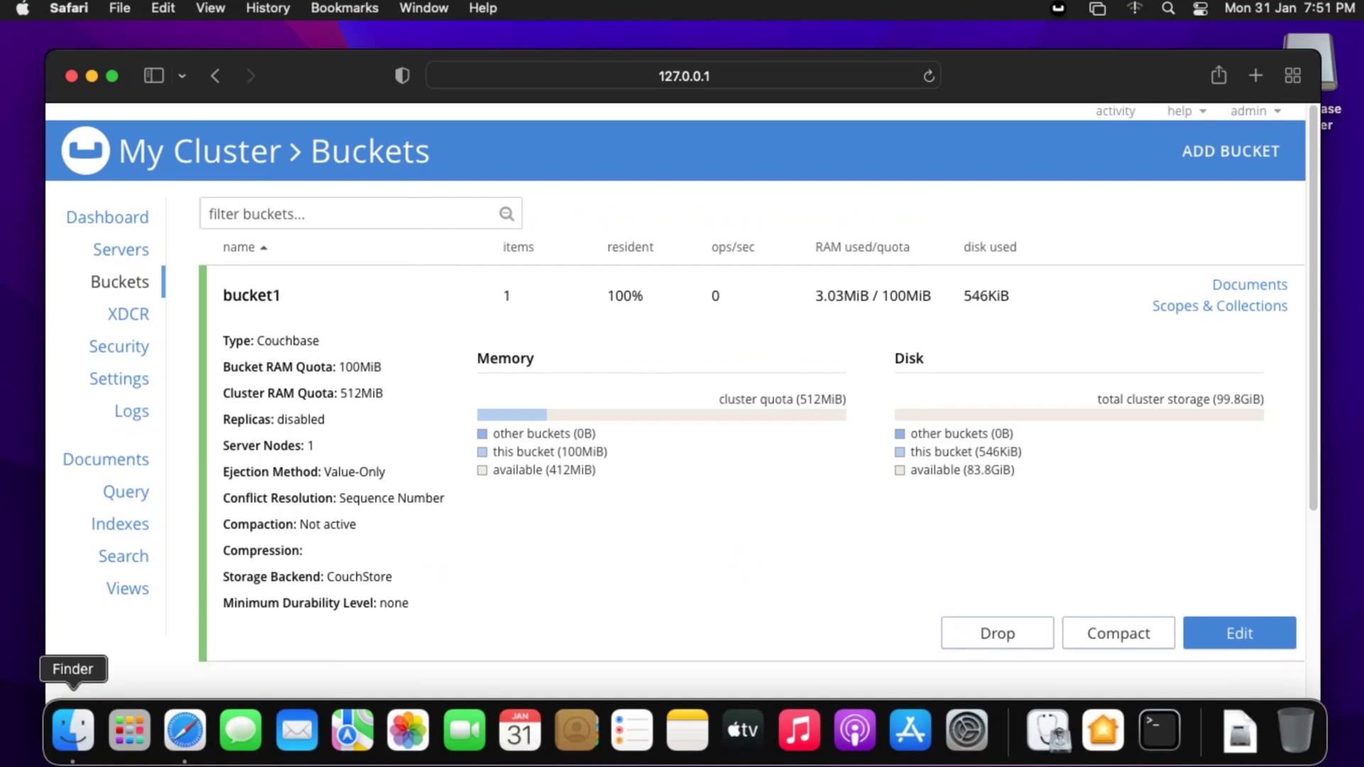
- View the Cluster Overview dashboard, then close the Safari window with Cmd+W
left_click(108, 217)
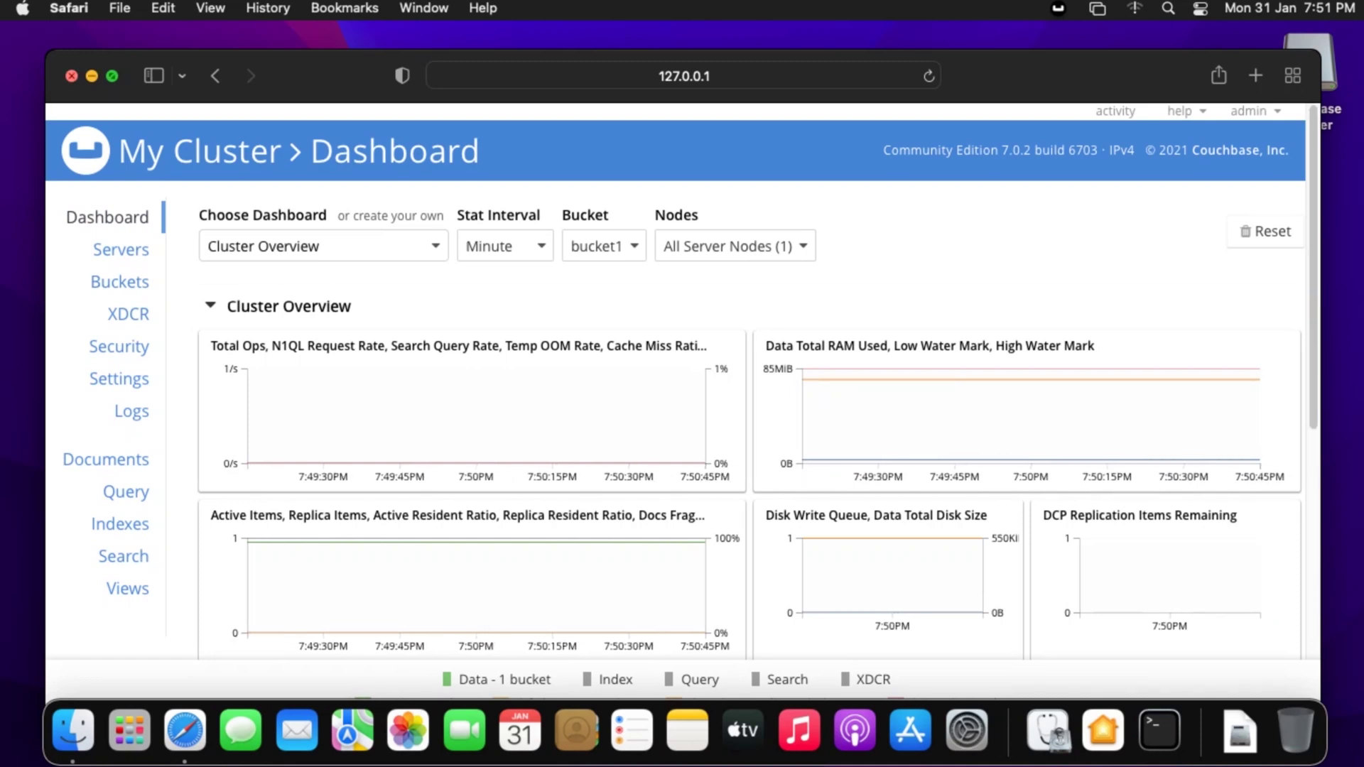
key("super+w")
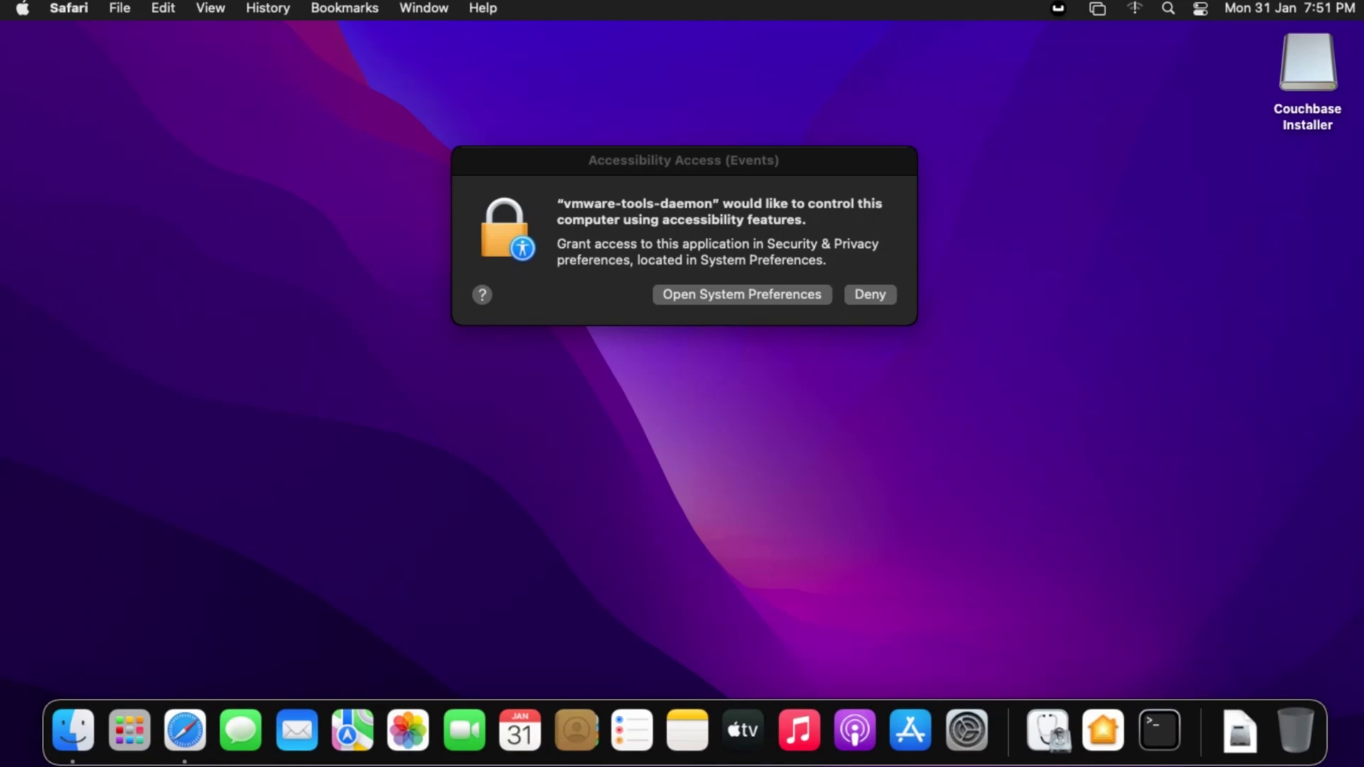
- Dismiss the vmware-tools-daemon Accessibility Access request with Escape
key("Escape")
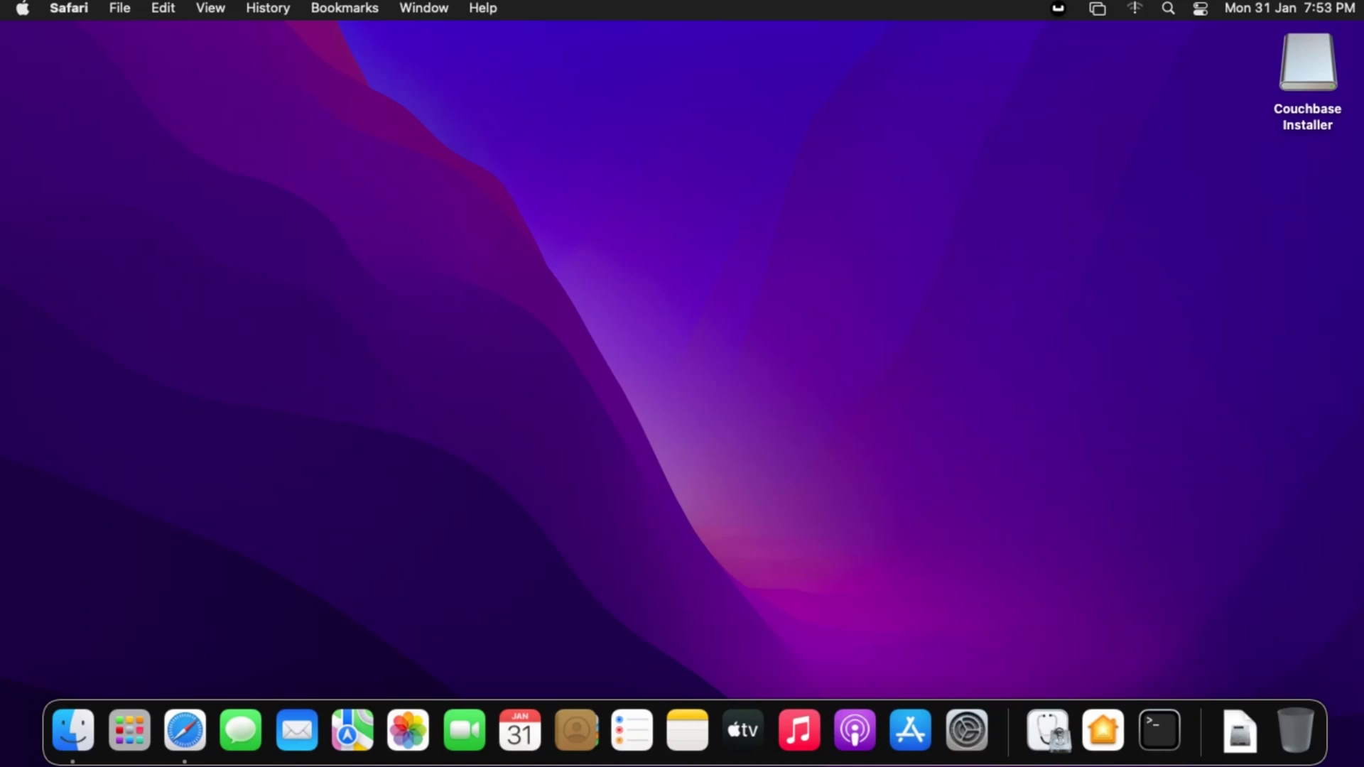
- Choose Open Admin Console from the Couchbase Server menu-bar icon
left_click(1058, 8)
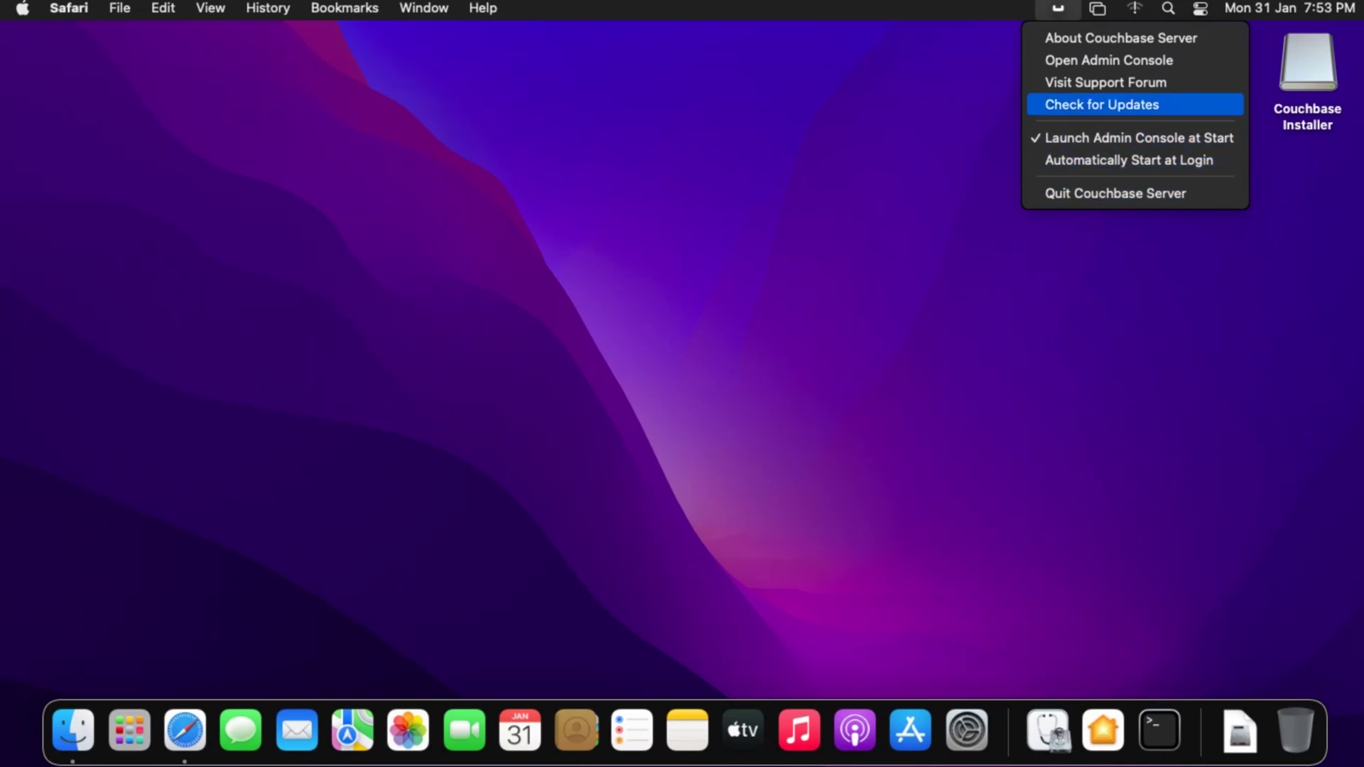
left_click(1109, 60)
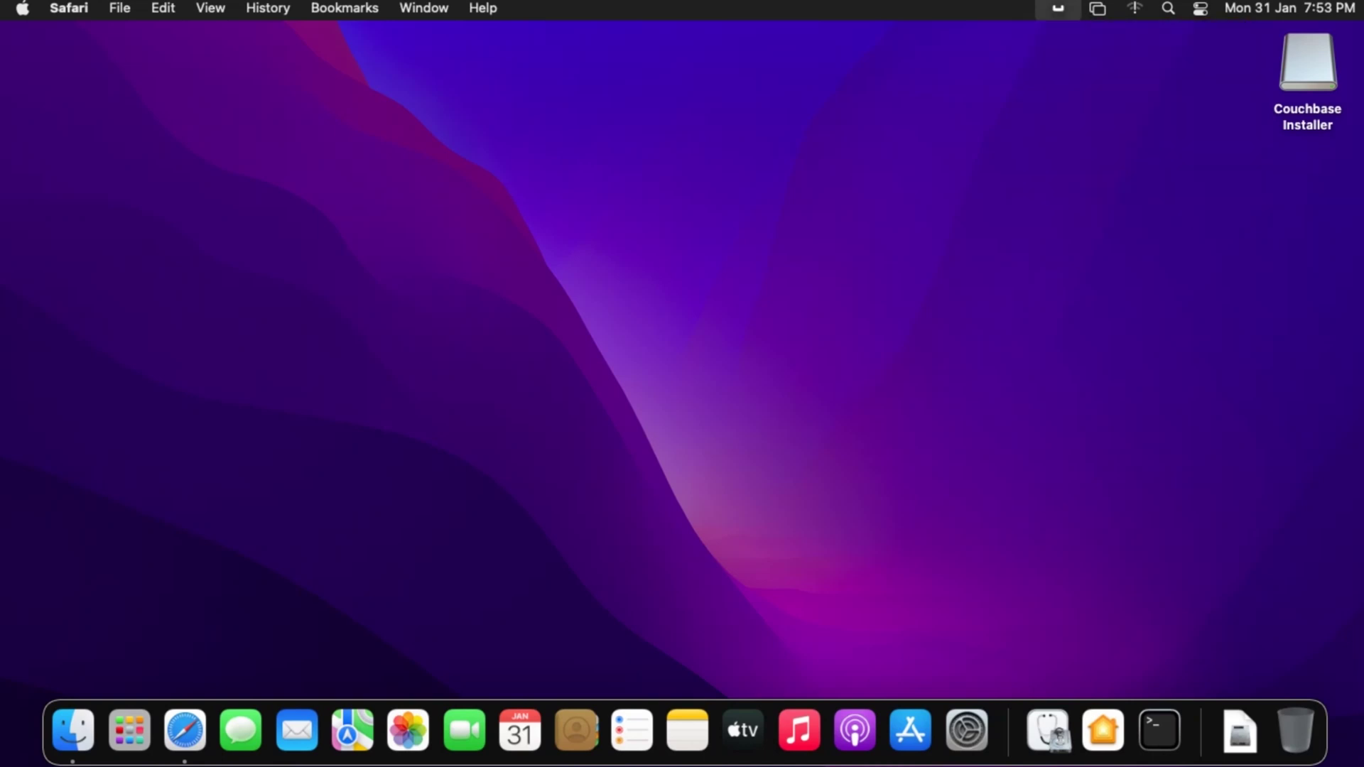